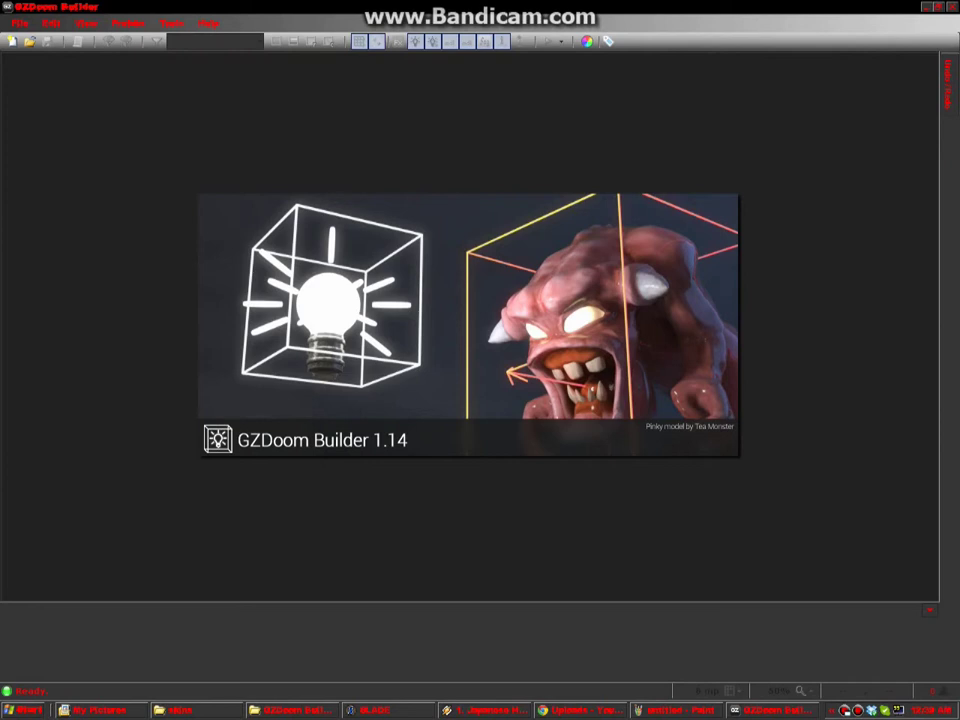
Create a new map MAP01 using the Zandronum: Doom (Hexen format) game configuration
click(20, 23)
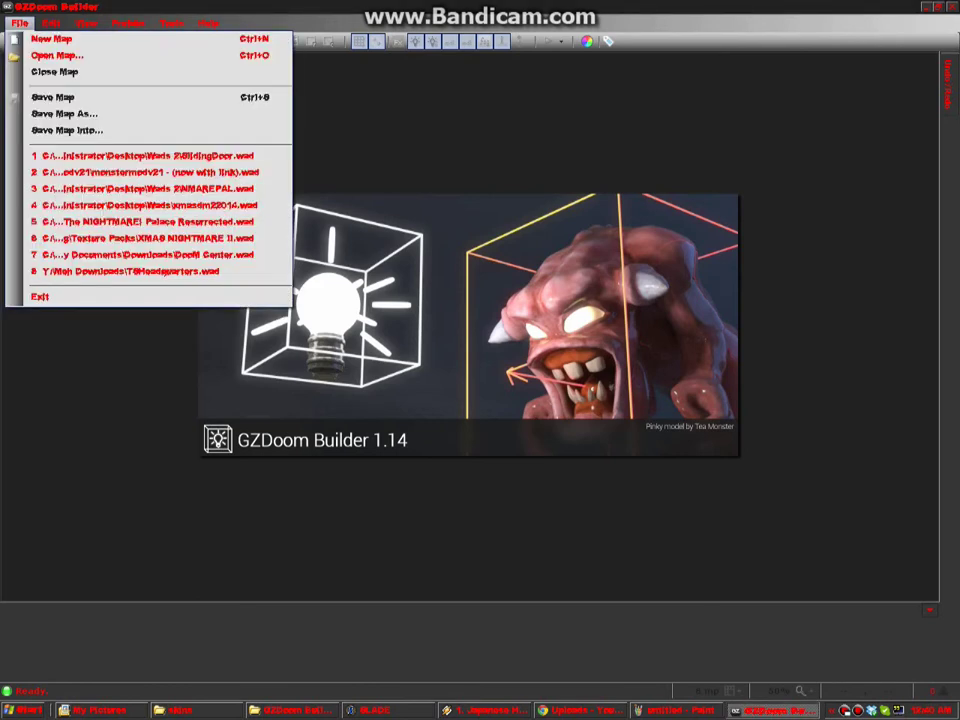
click(50, 39)
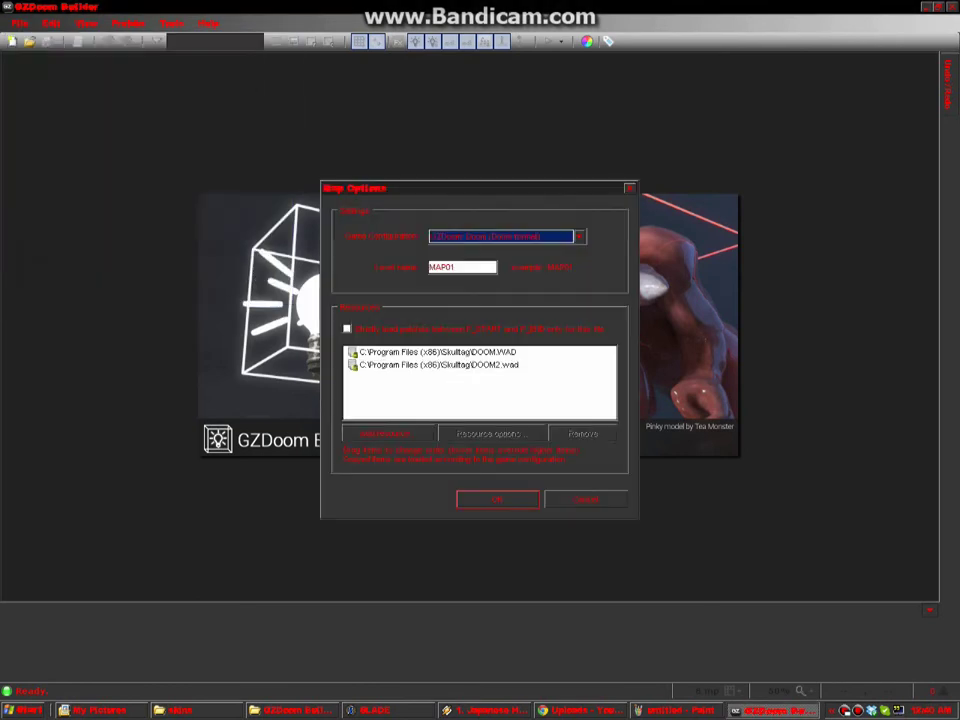
key(alt+Down)
key(Down)
key(Down)
key(Down)
key(Down)
key(Down)
key(Return)
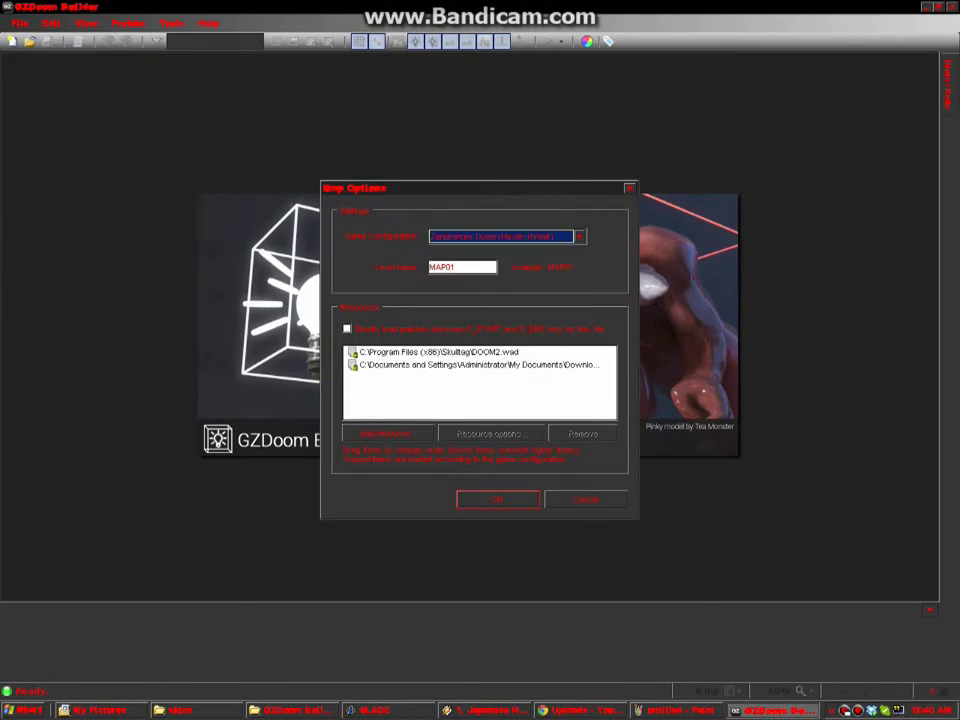
click(498, 499)
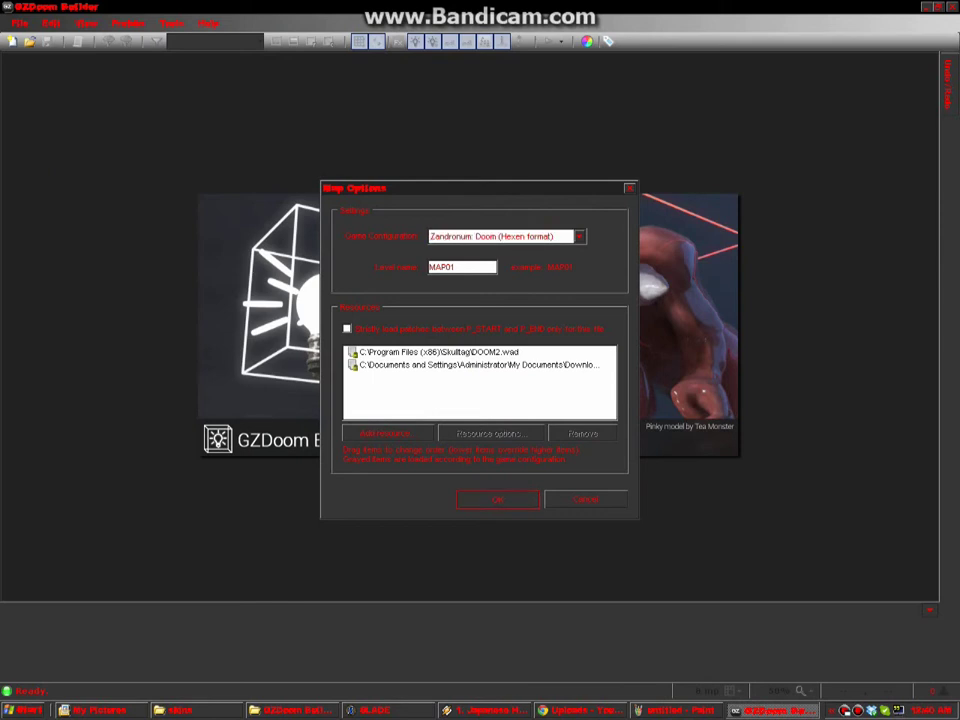
key(Return)
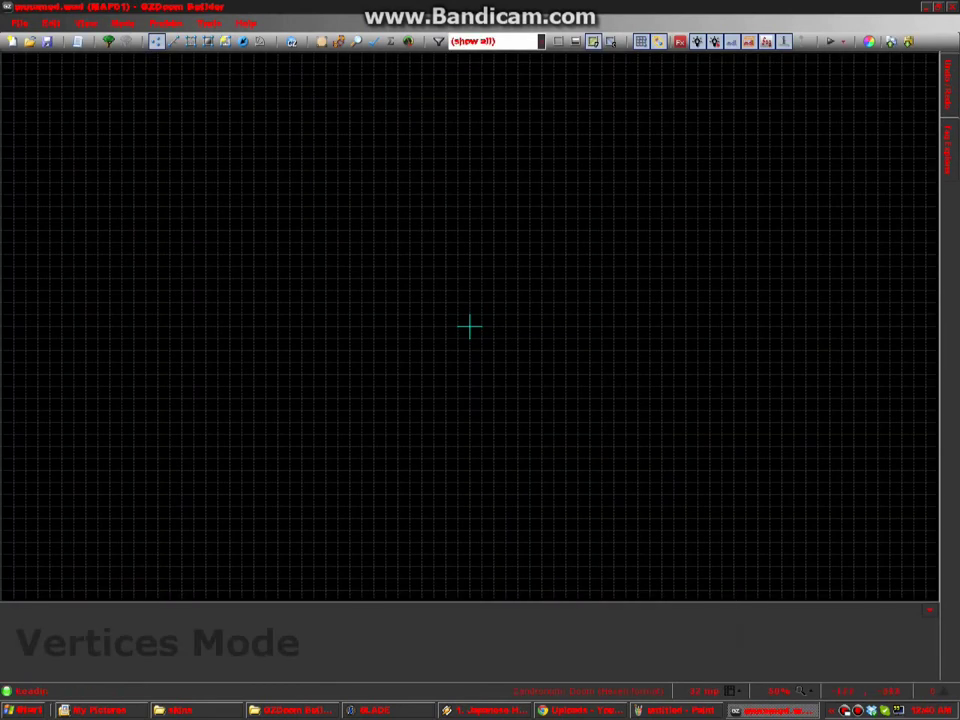
Draw a closed rectangular room sector 512 units wide and 960 units tall
key(d)
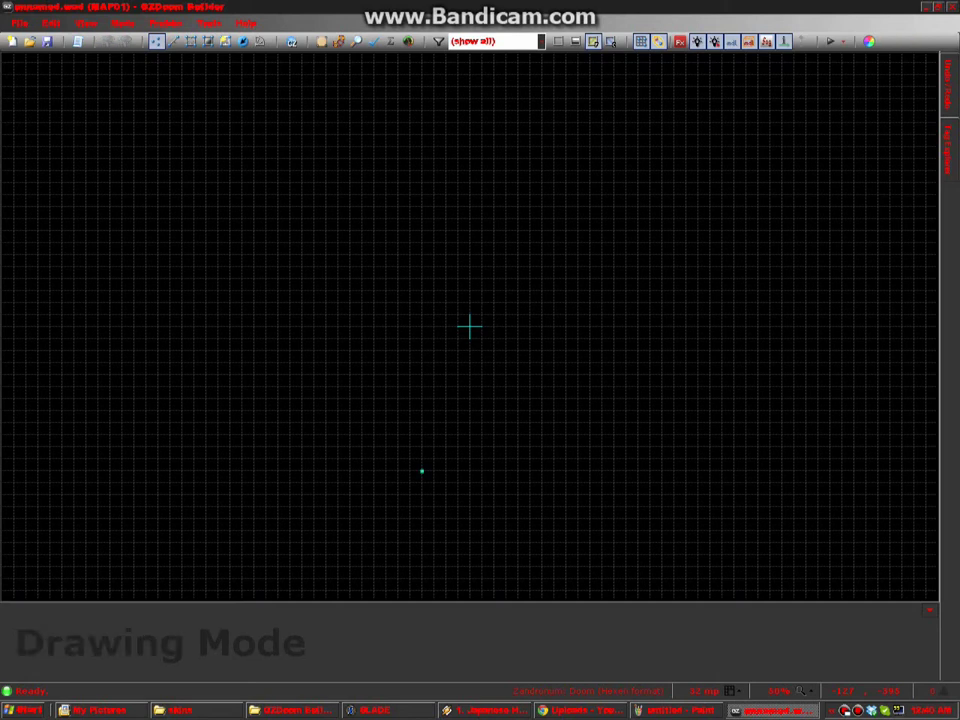
click(422, 469)
click(615, 469)
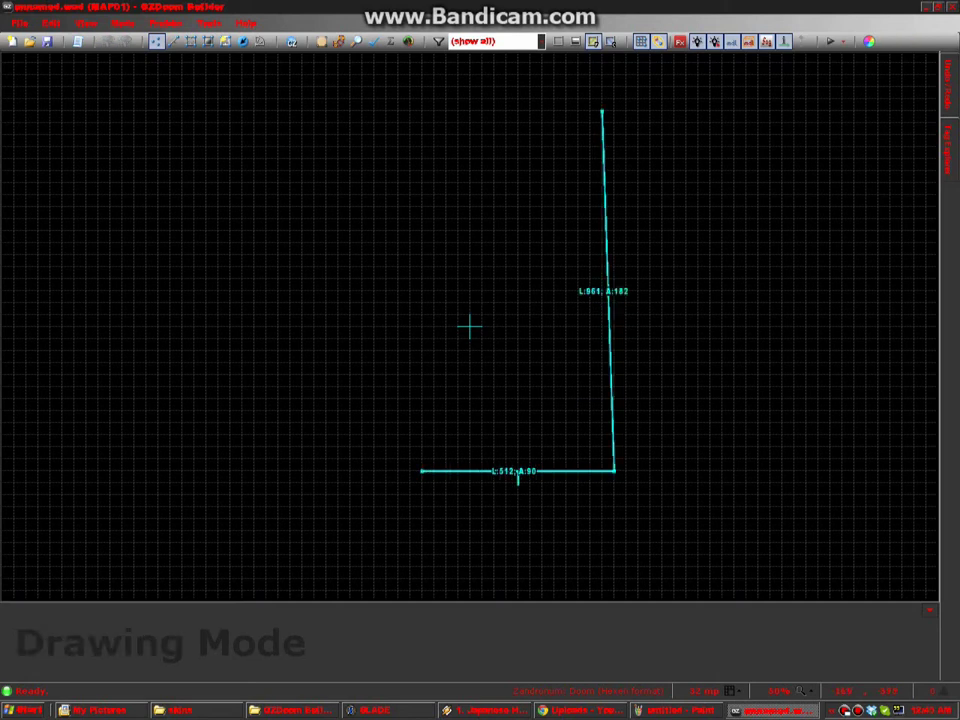
click(614, 111)
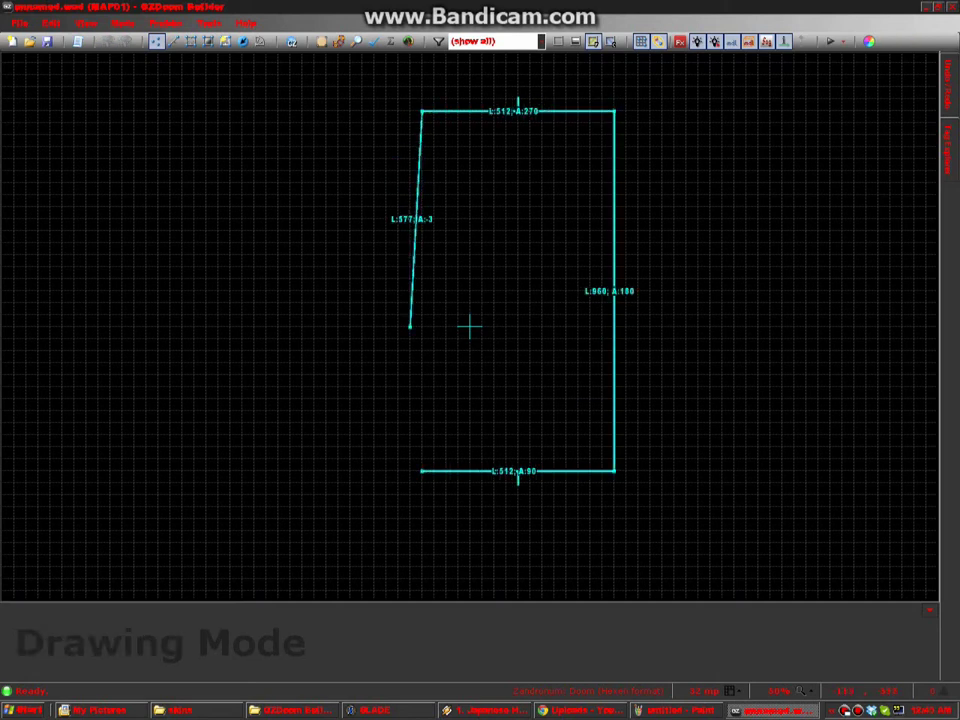
click(422, 469)
scroll(486, 403, up, 2)
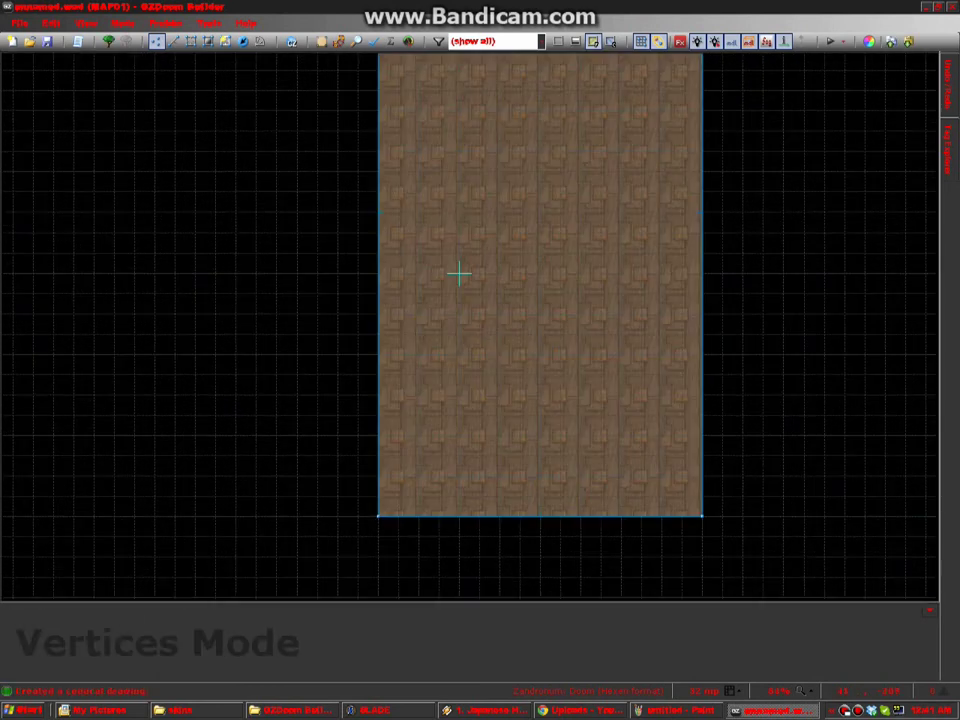
Draw a closed inner rectangle 256 units wide and 832 units tall inside the room for the pool
key(ctrl+d)
click(460, 476)
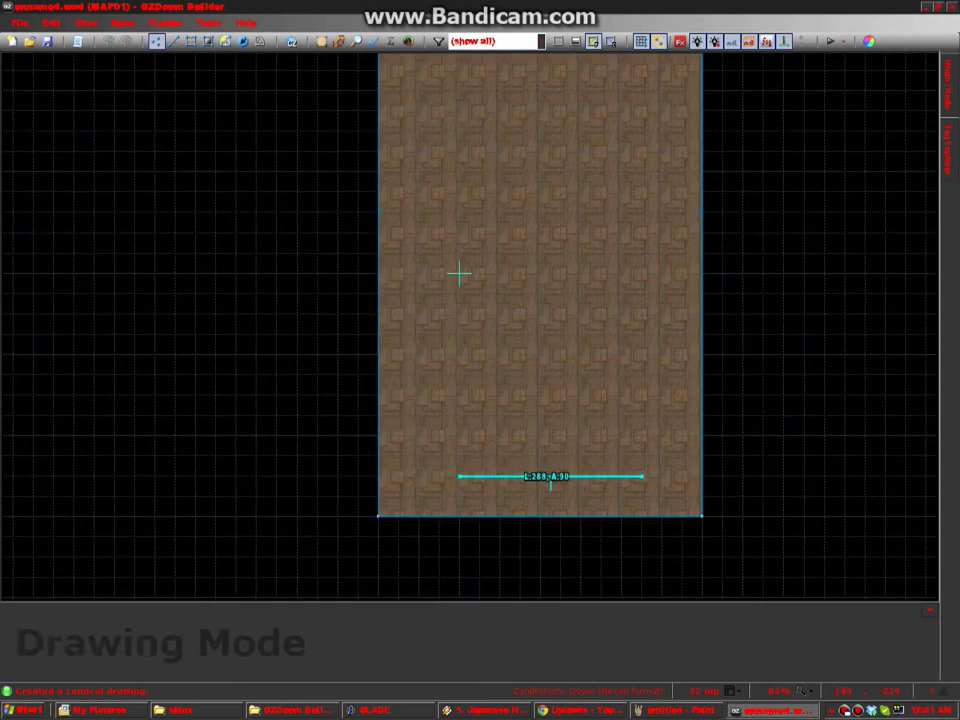
click(622, 476)
scroll(625, 478, down, 2)
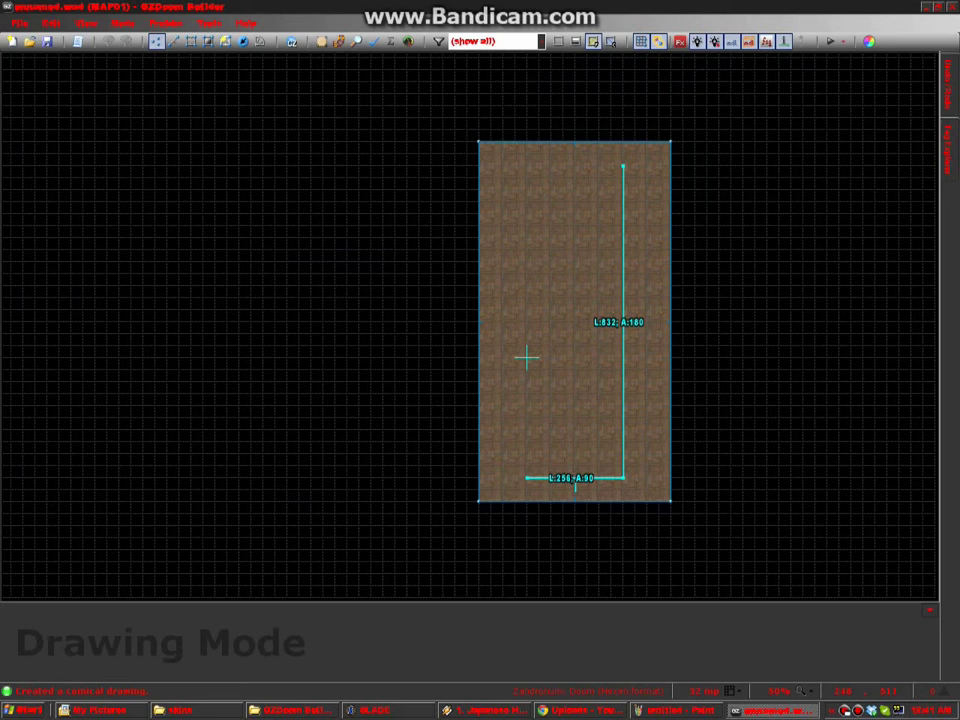
click(622, 165)
click(538, 166)
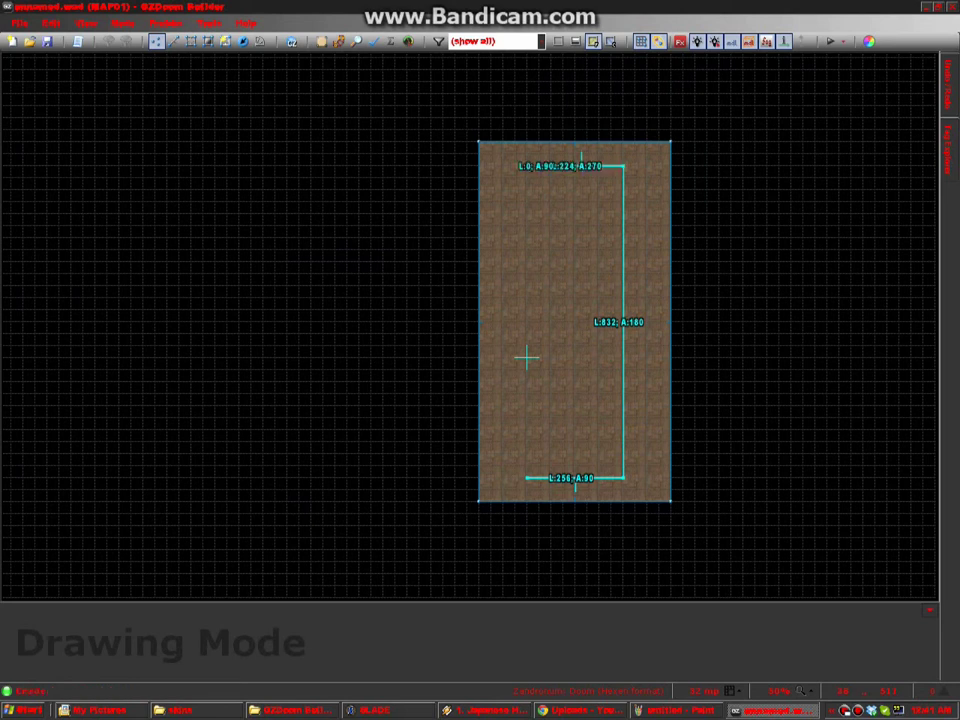
scroll(527, 166, up, 2)
click(527, 166)
scroll(527, 167, down, 1)
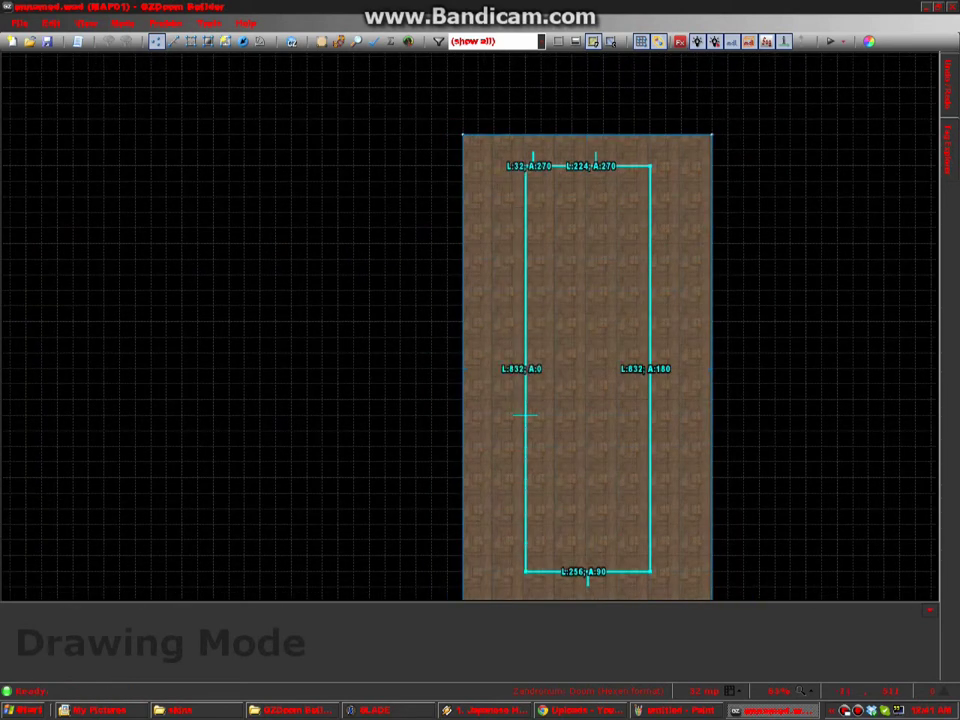
click(525, 571)
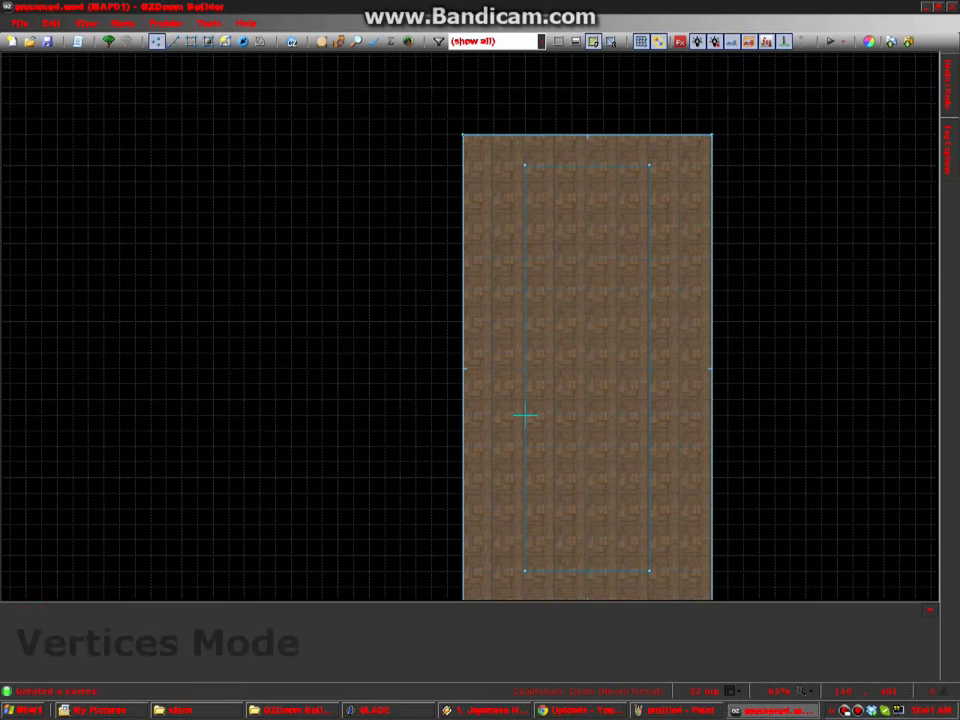
In the 3D visual mode, apply the FWATER1 liquid flat to the inner sector's floor
scroll(525, 413, down, 2)
scroll(553, 336, up, 1)
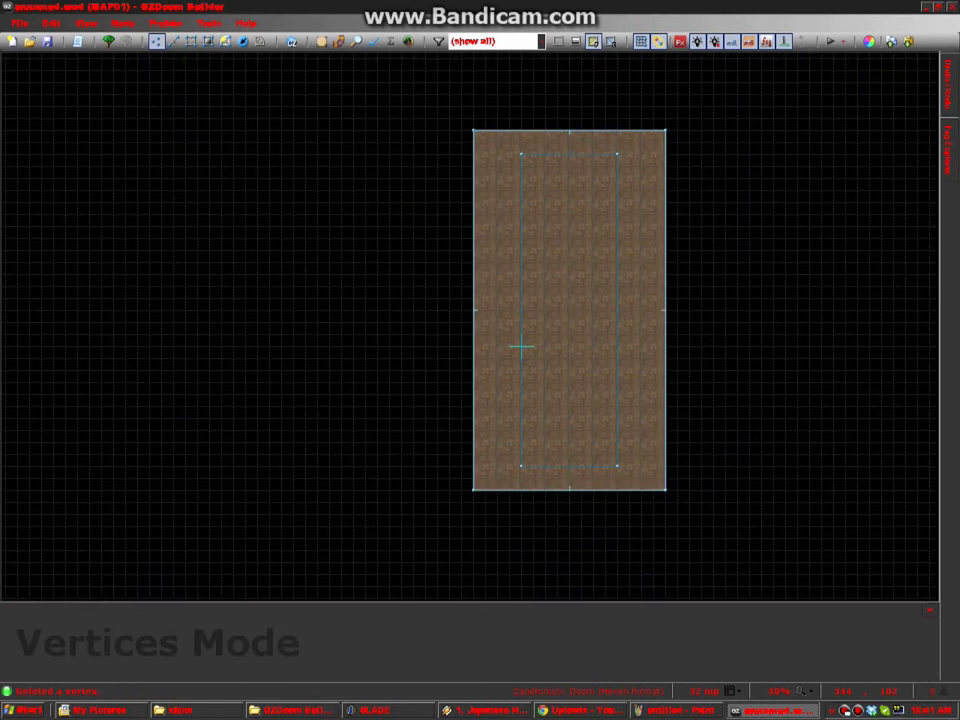
key(w)
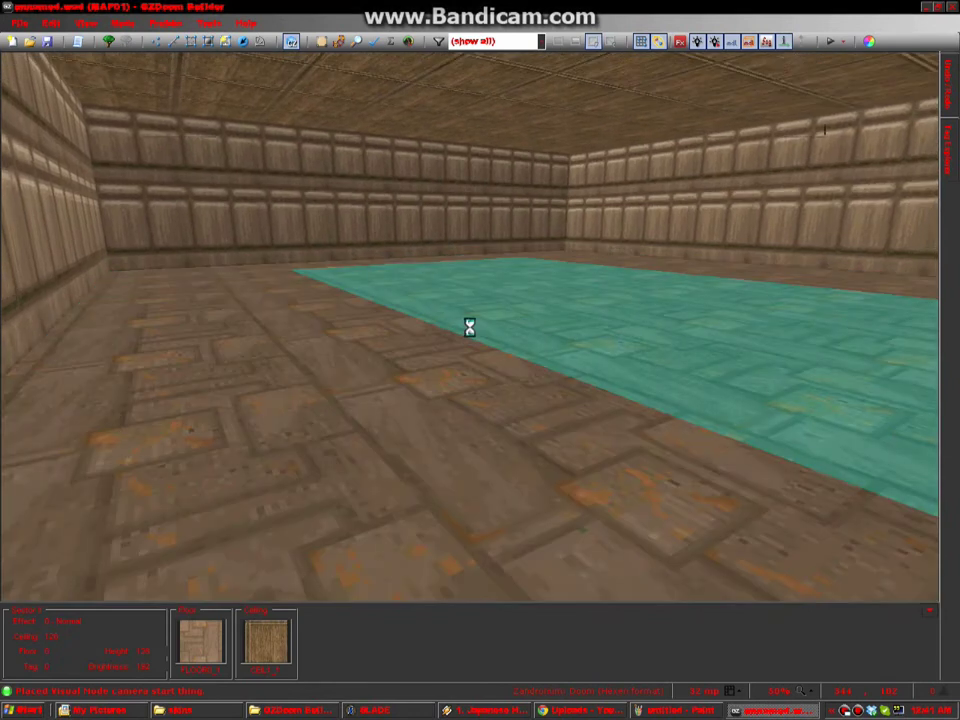
right_click(469, 325)
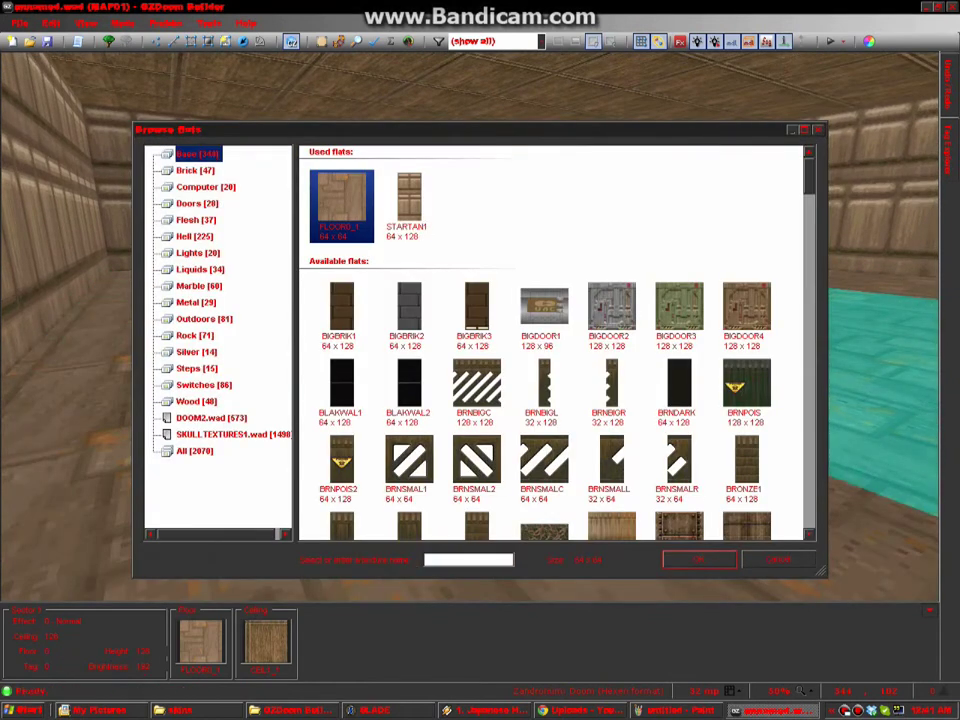
click(200, 270)
click(612, 280)
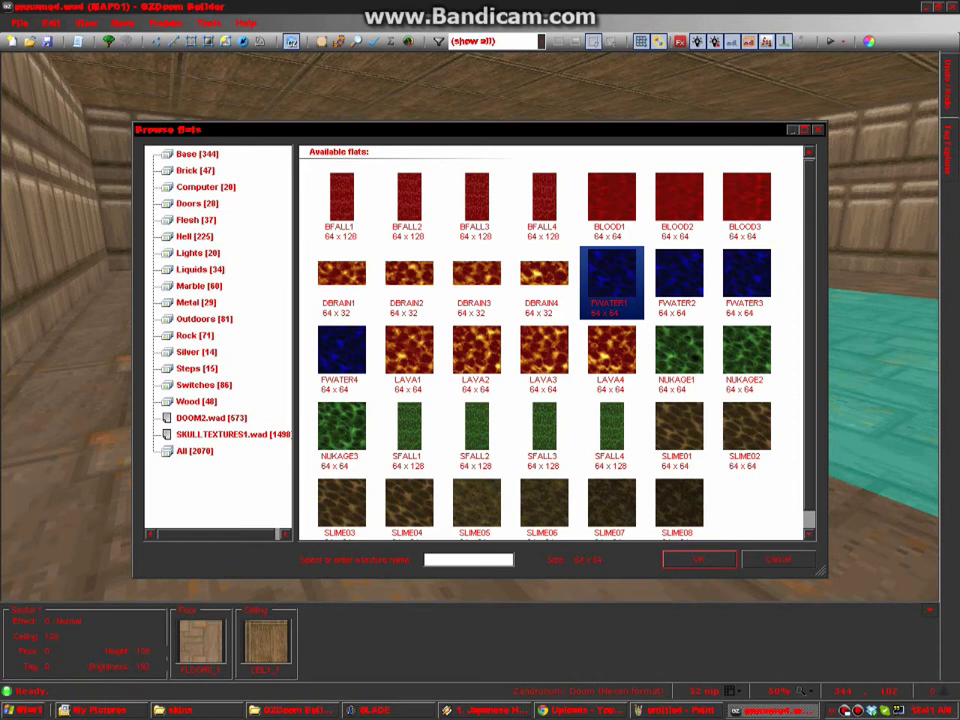
double_click(612, 280)
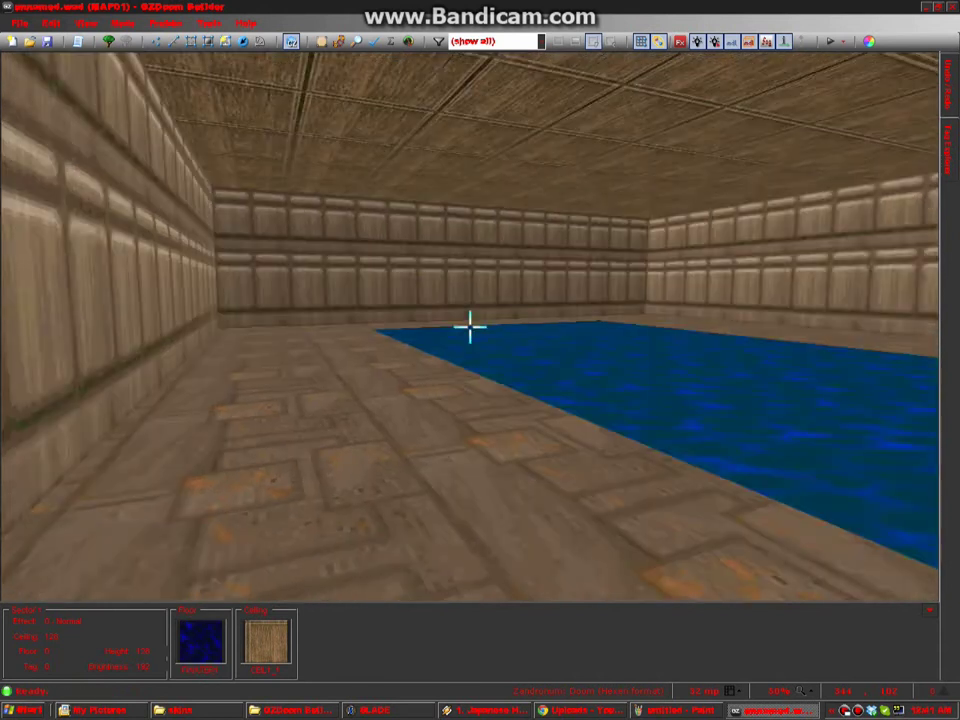
Flood-fill the room's walls with the ABRICK1 texture
middle_click(470, 327)
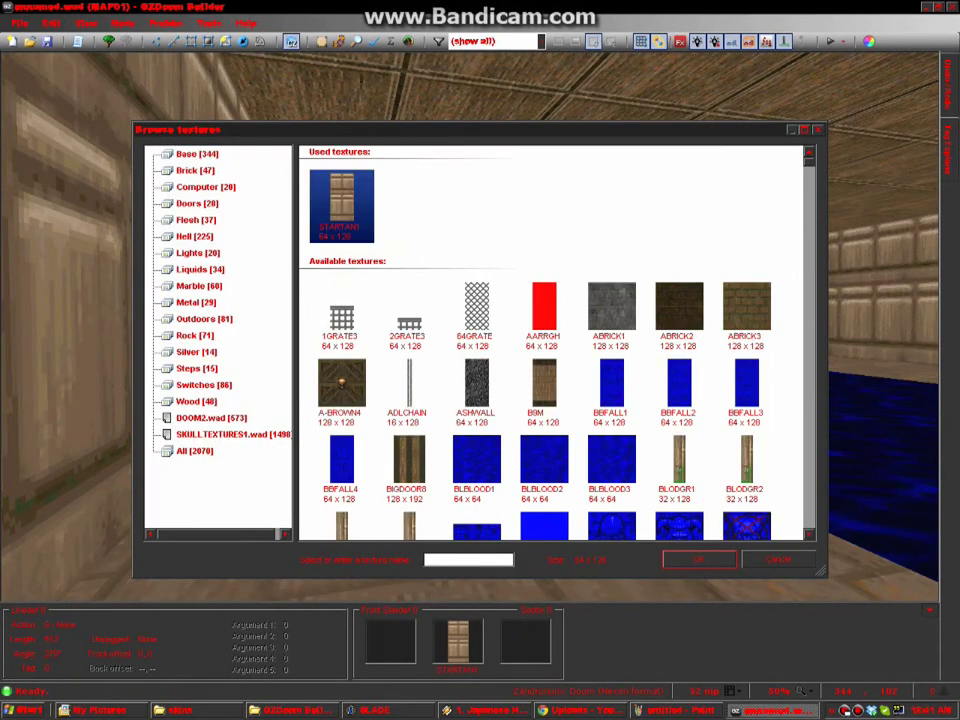
double_click(612, 310)
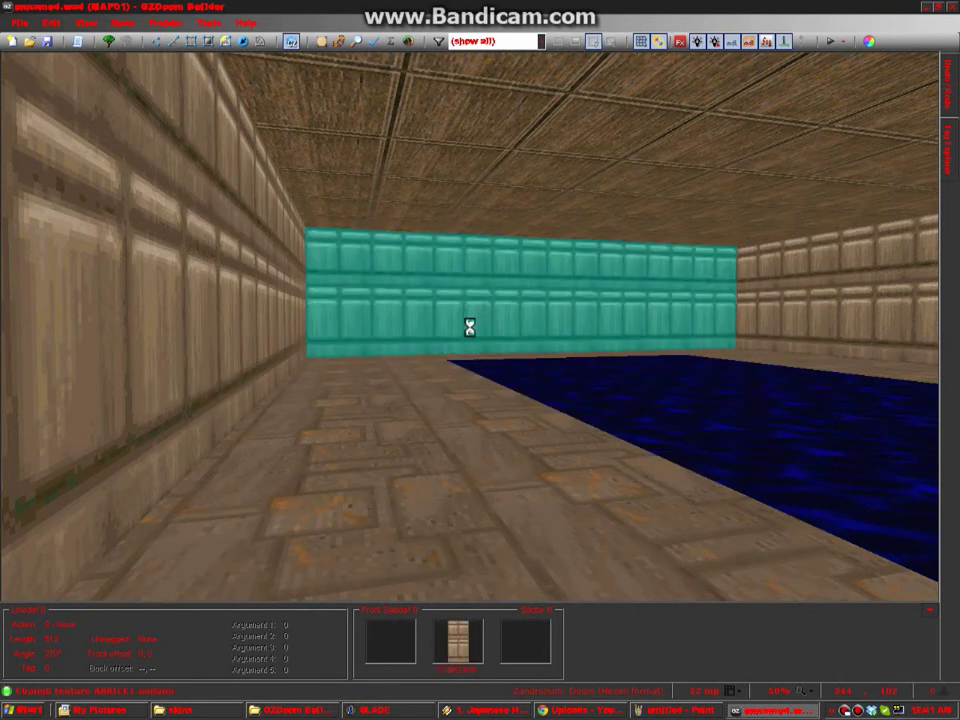
key(ctrl+shift+v)
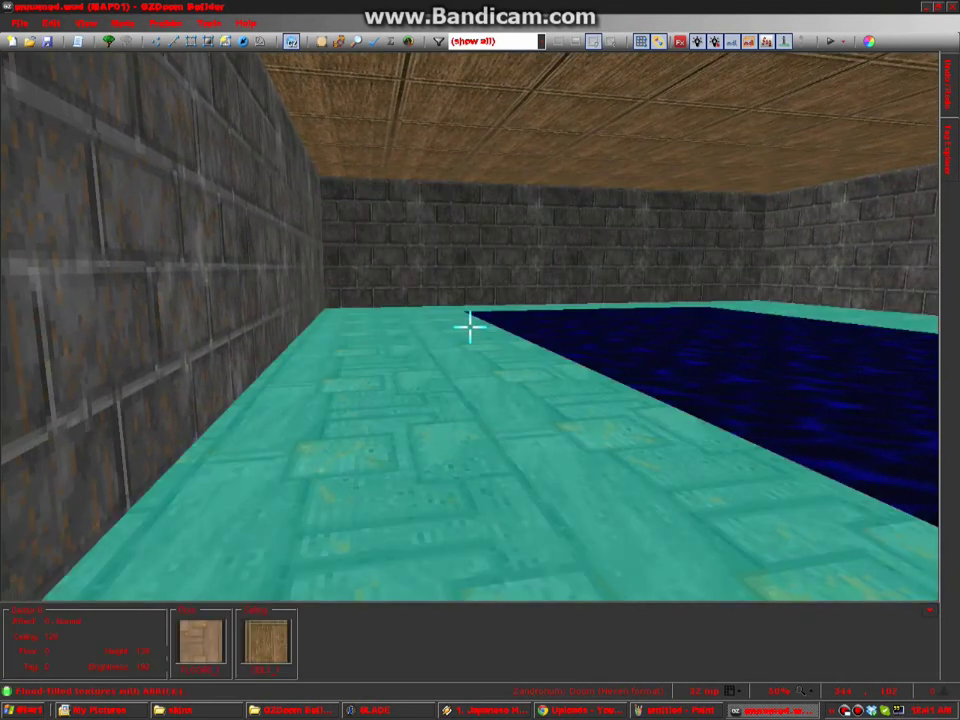
Apply the DEM2_6 flat from SKULLTEXTURES1.wad to the outer floor and both ceilings together, and return to the 2D view
click(470, 327)
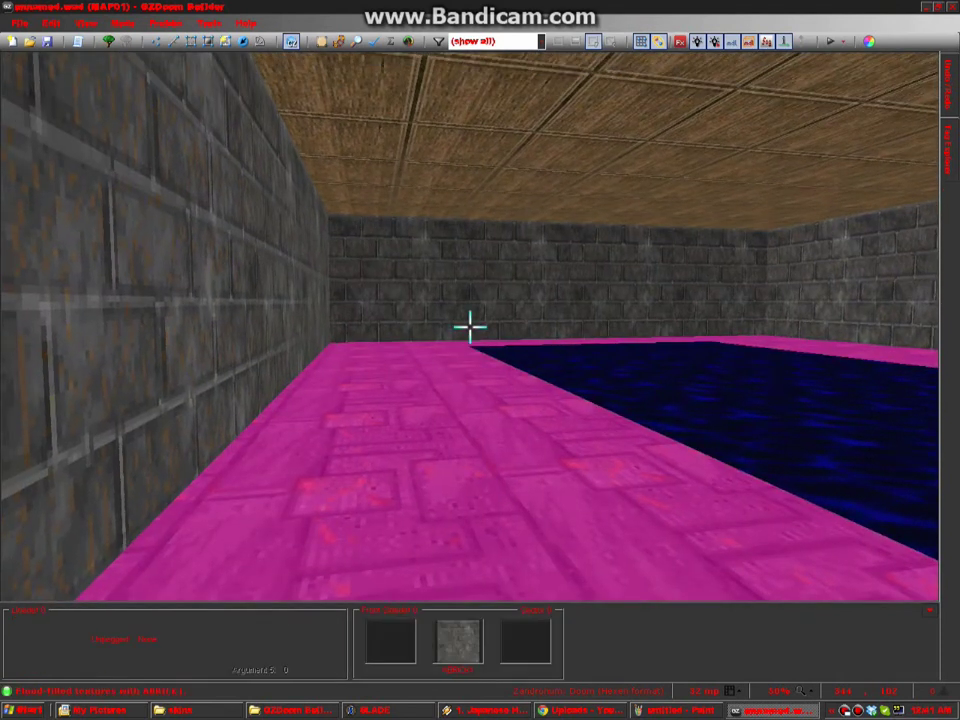
click(470, 327)
click(470, 327)
middle_click(470, 327)
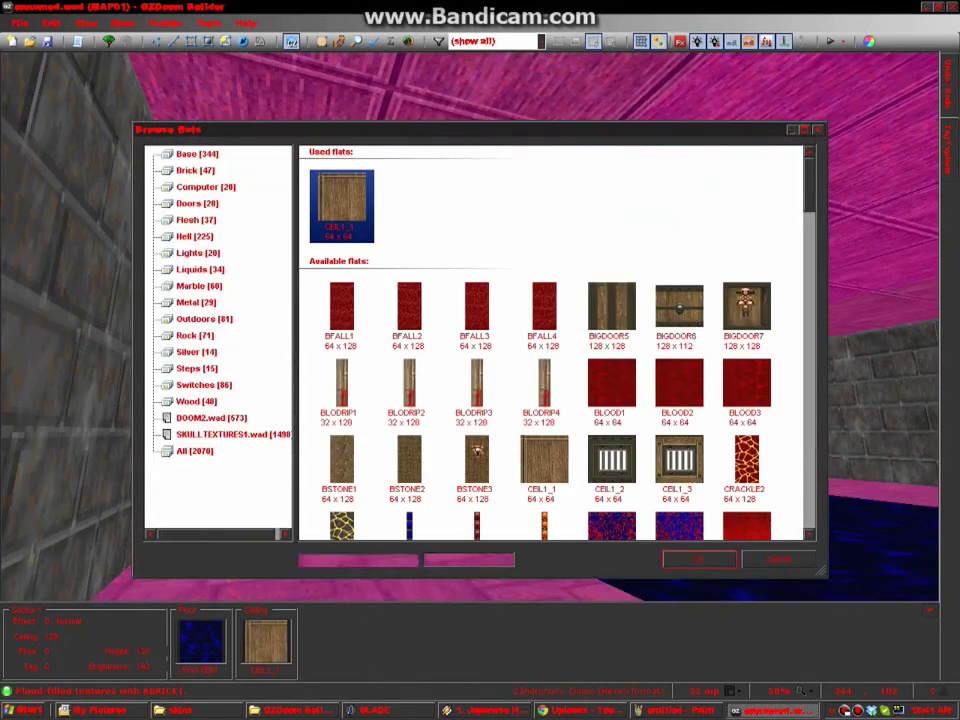
click(232, 434)
scroll(552, 343, down, 9)
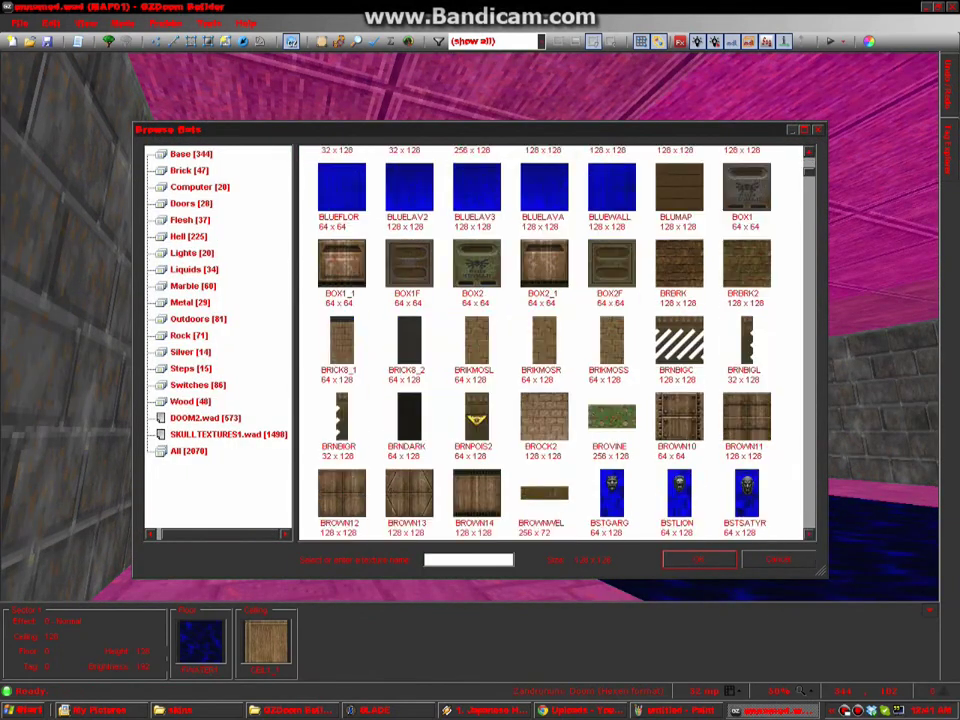
scroll(555, 345, down, 10)
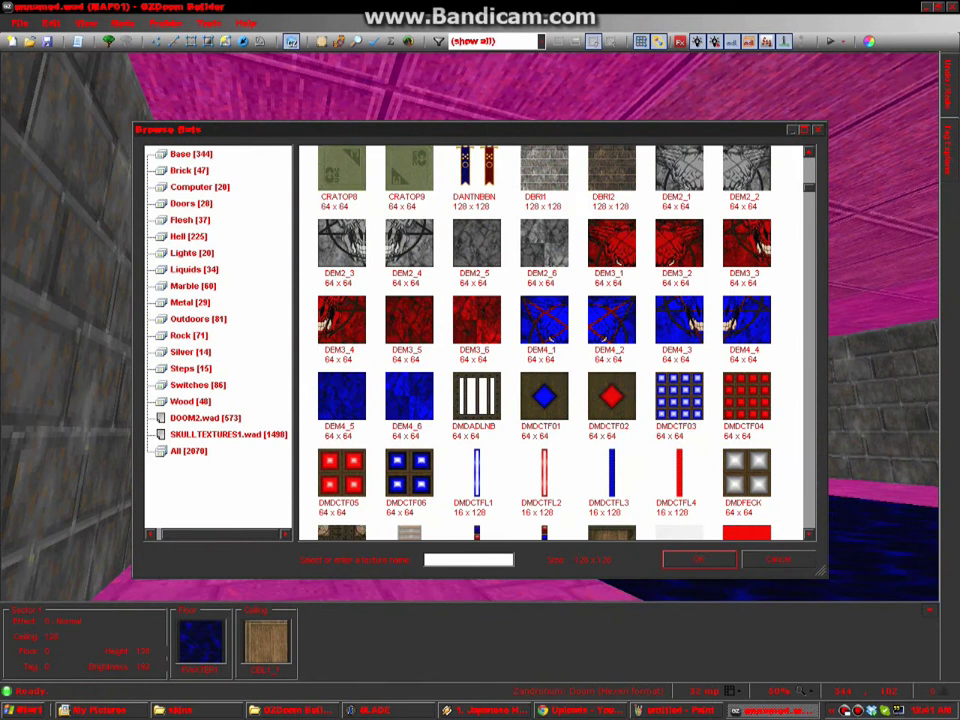
click(544, 250)
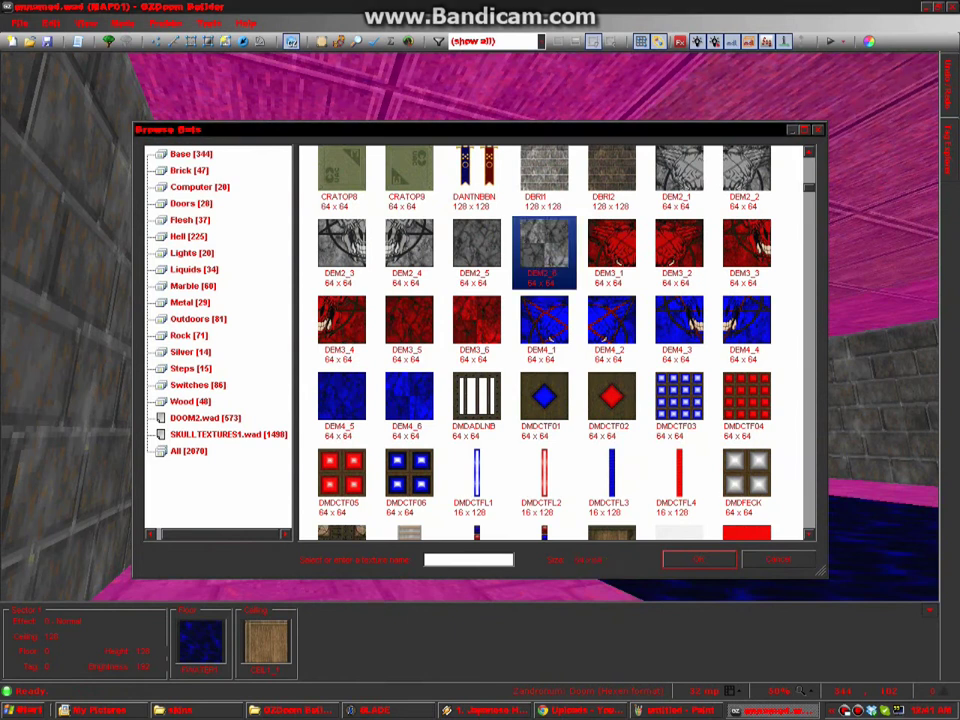
key(Return)
key(q)
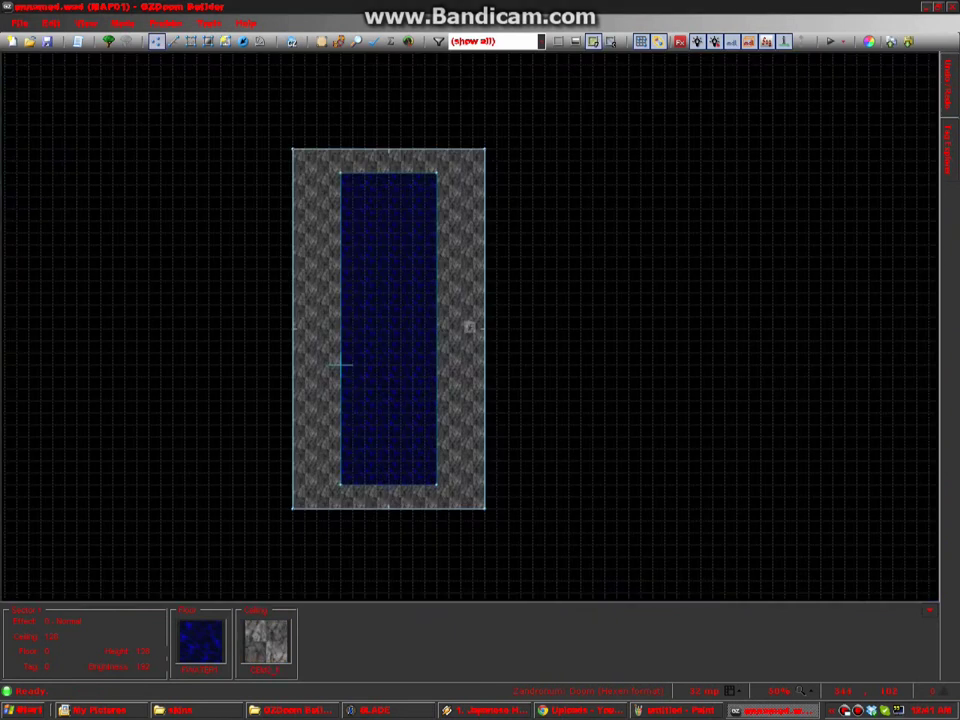
Draw a separate 64 by 64 unit square sector outside the room, just beyond its right wall
right_click(533, 329)
scroll(533, 329, up, 4)
click(491, 311)
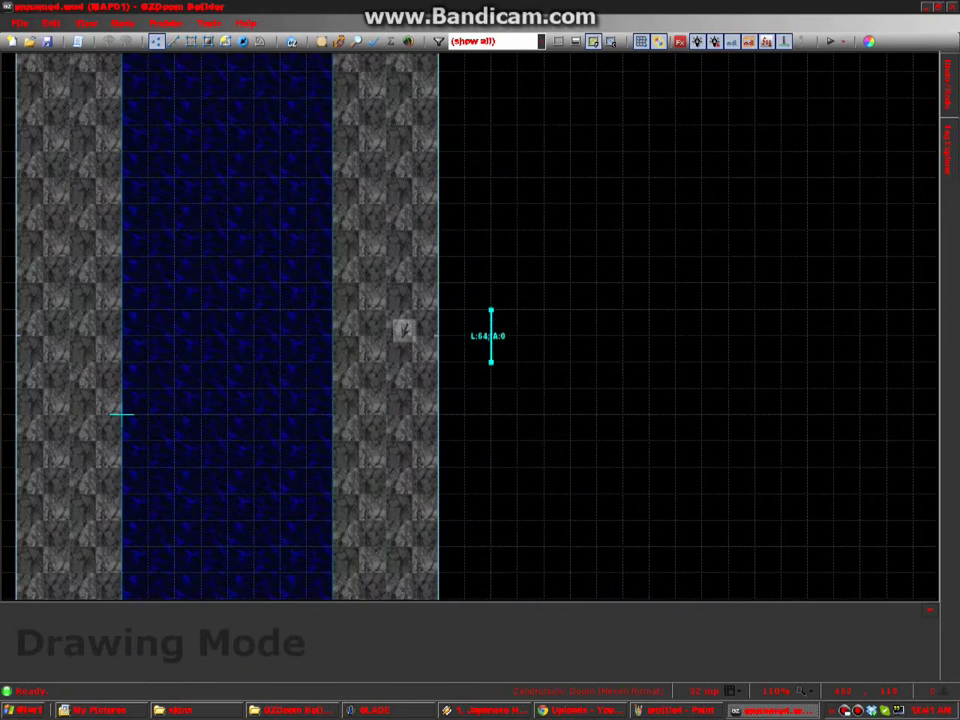
click(544, 362)
click(544, 310)
click(491, 310)
Set the small square sector's ceiling flat to FWATER1
key(s)
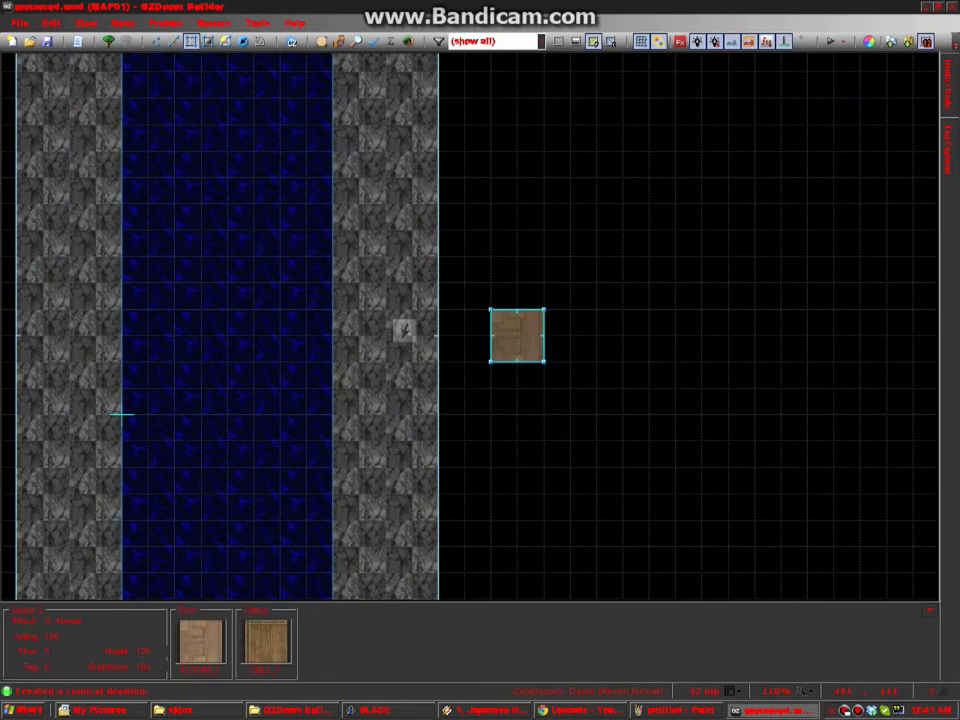
right_click(517, 336)
click(600, 271)
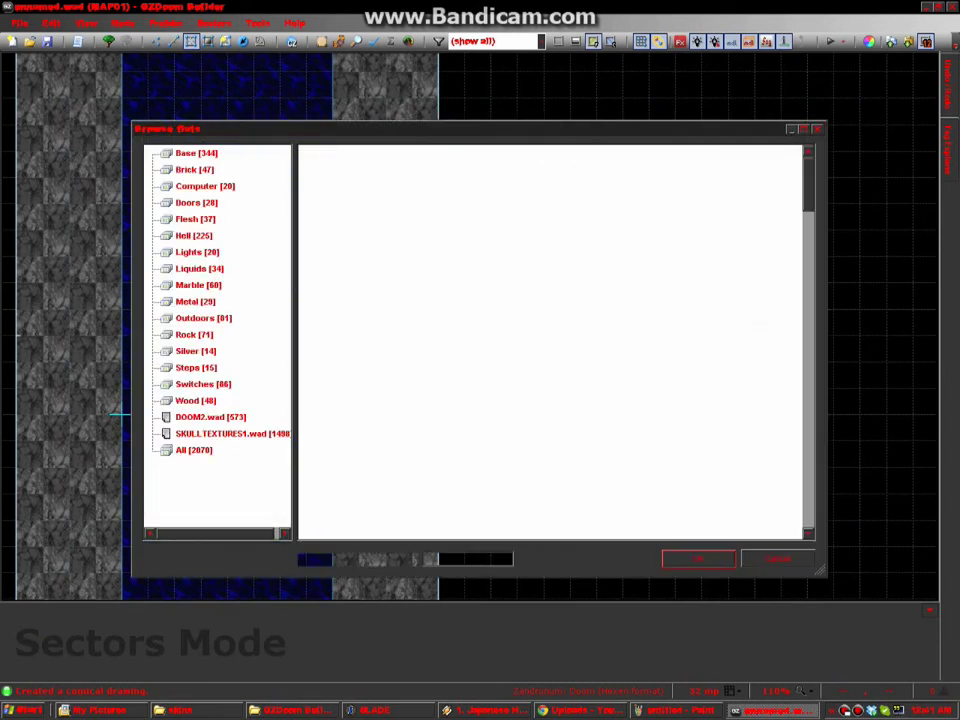
click(199, 269)
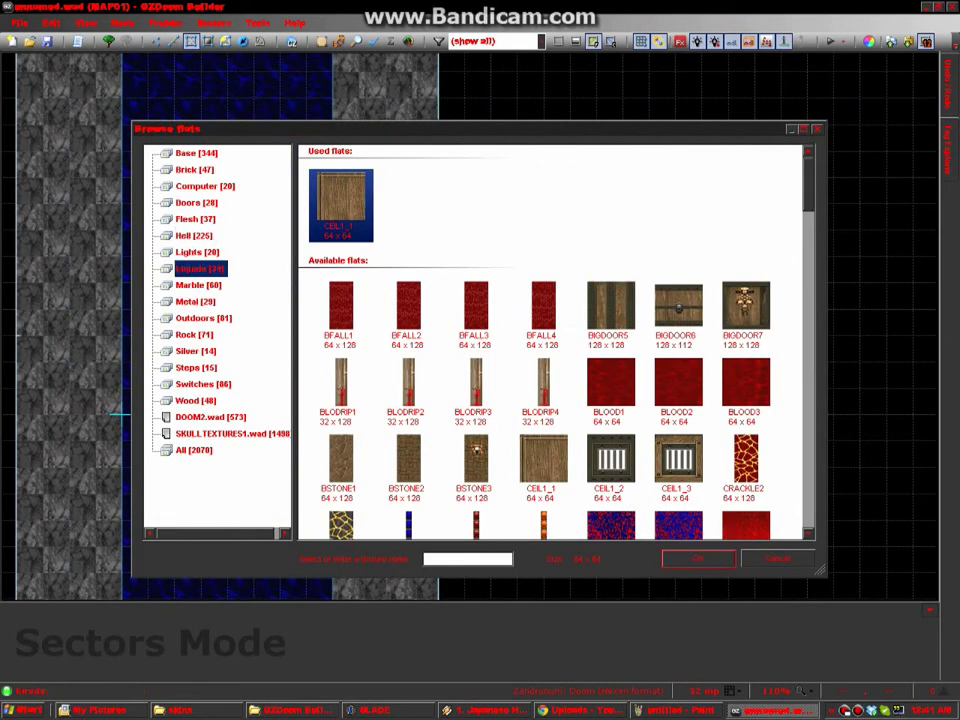
double_click(341, 204)
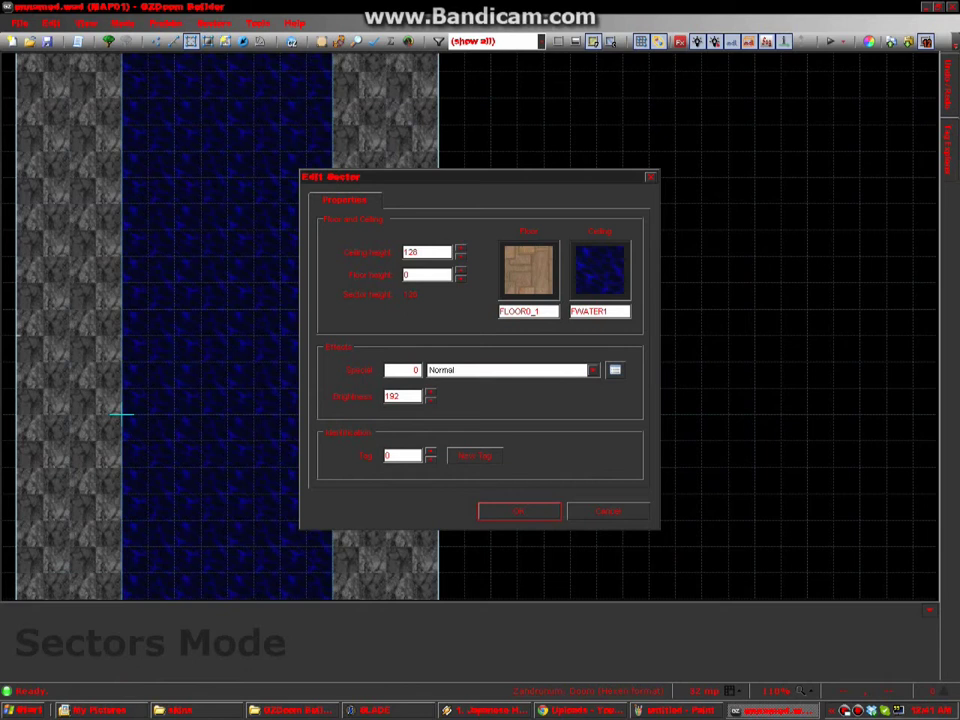
key(Return)
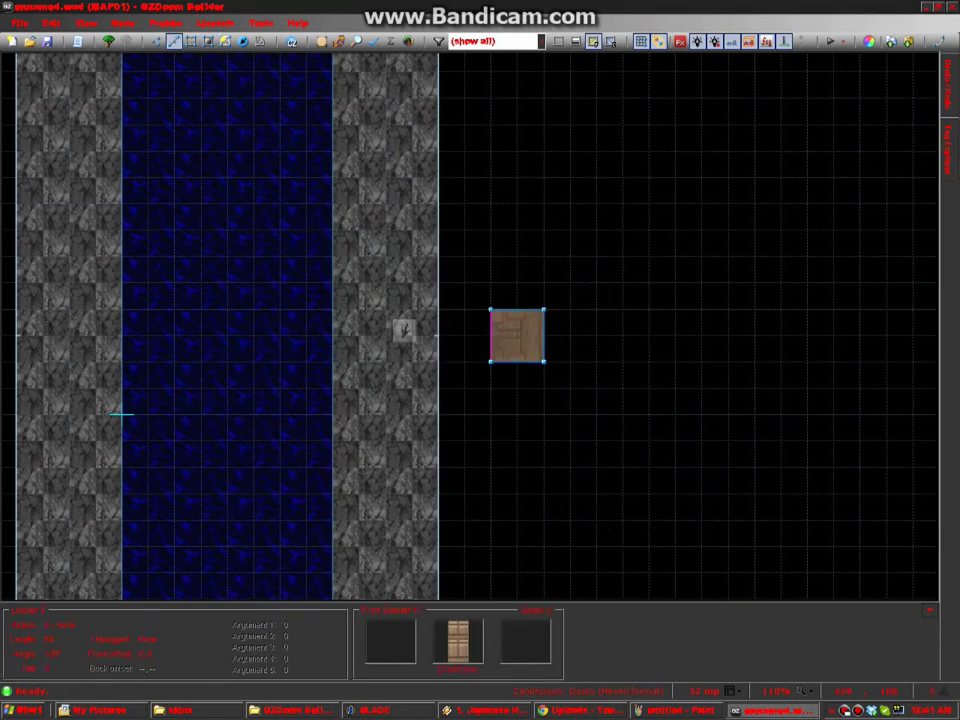
Assign the Transfer Heights action with sector tag 1 to the small square's west line, and give the water pool sector tag 1
right_click(491, 337)
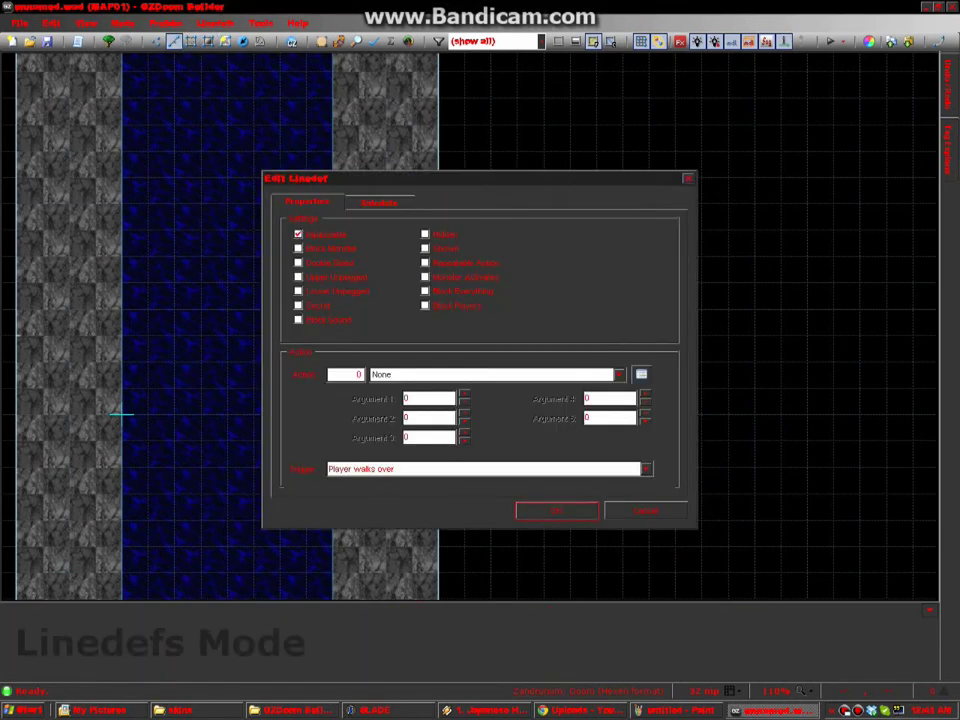
click(642, 374)
click(369, 456)
scroll(369, 456, down, 4)
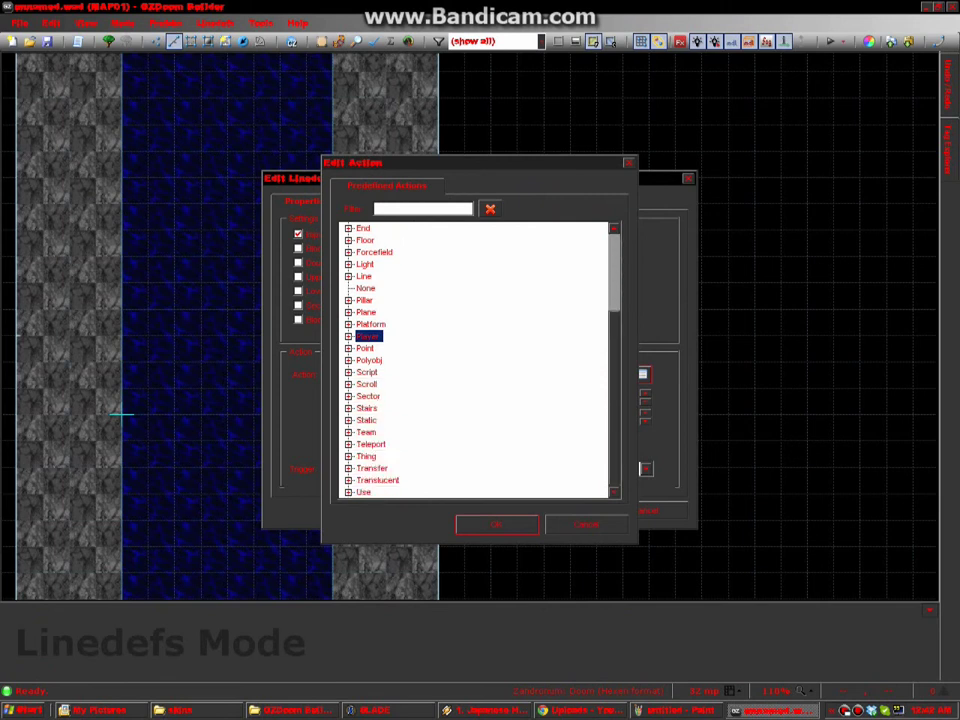
double_click(372, 468)
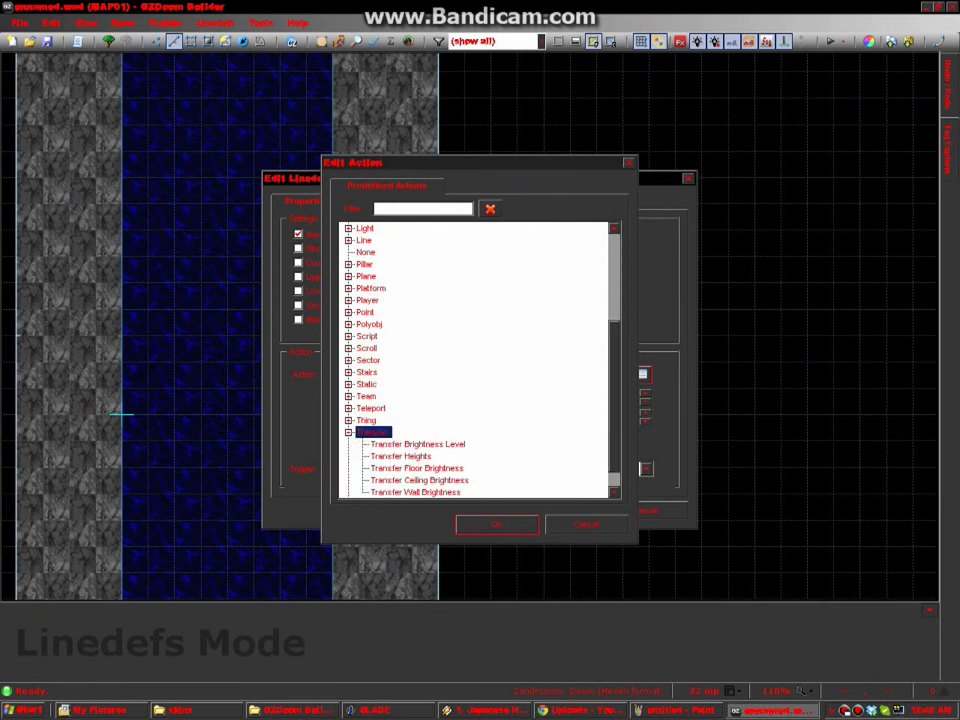
double_click(403, 456)
key(Tab)
text(1)
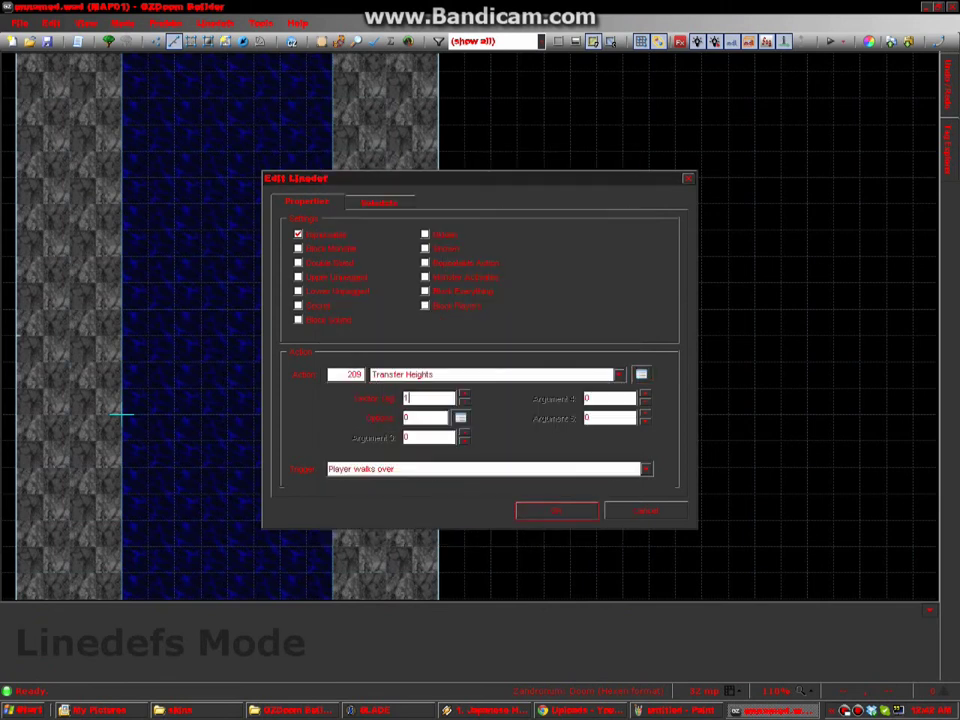
key(Return)
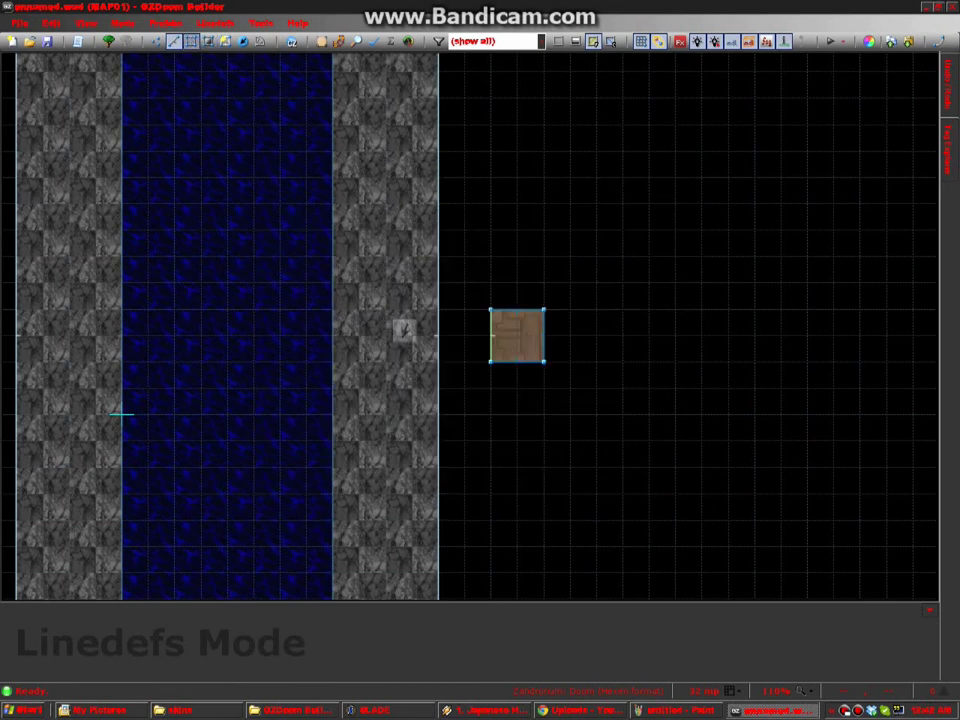
right_click(228, 336)
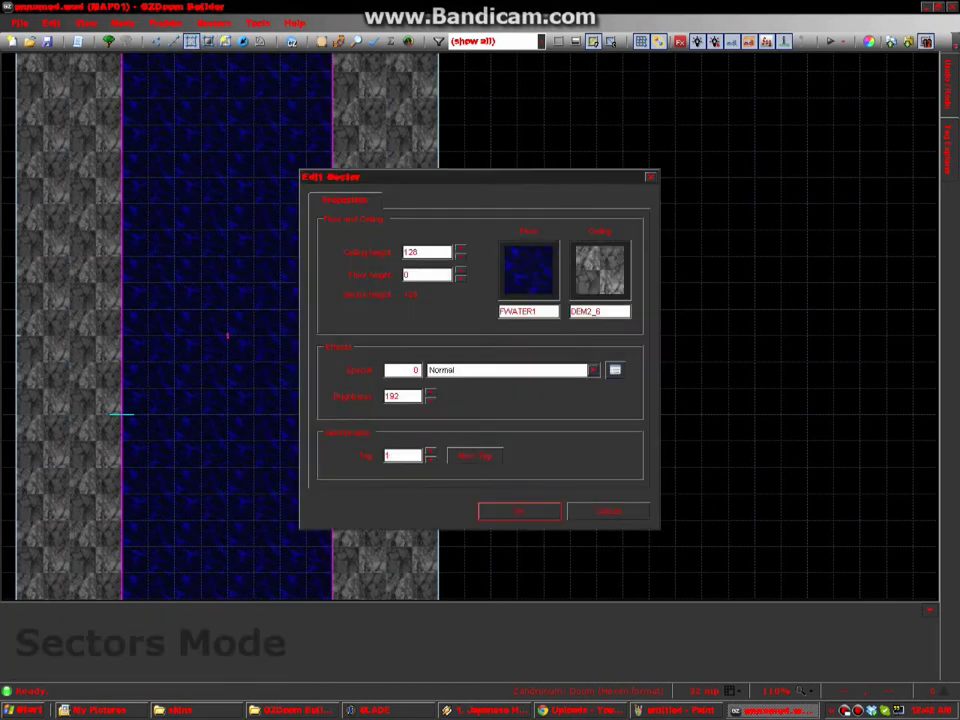
key(Return)
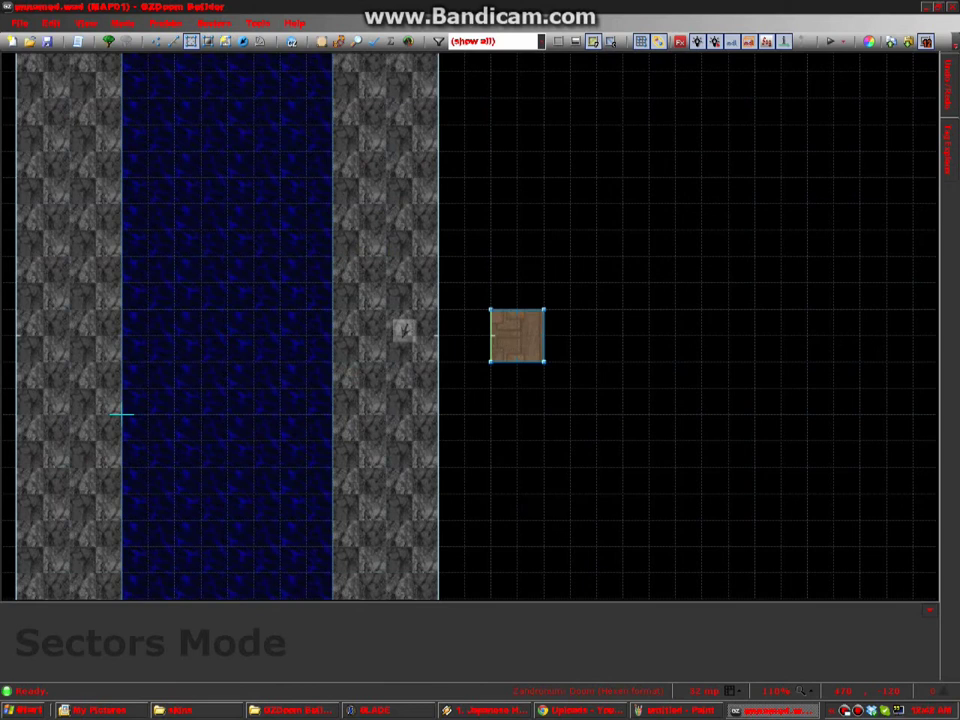
Place a ZDoom Deep Water thing in the northwest part of the small square sector, at 464, 112
key(t)
scroll(502, 334, up, 6)
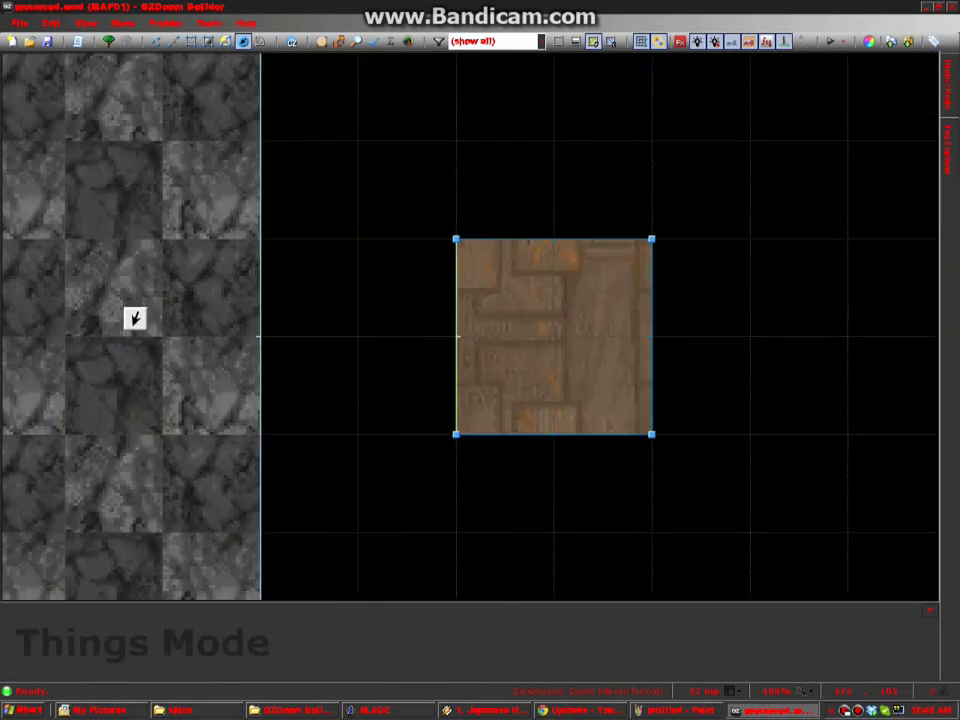
right_click(502, 291)
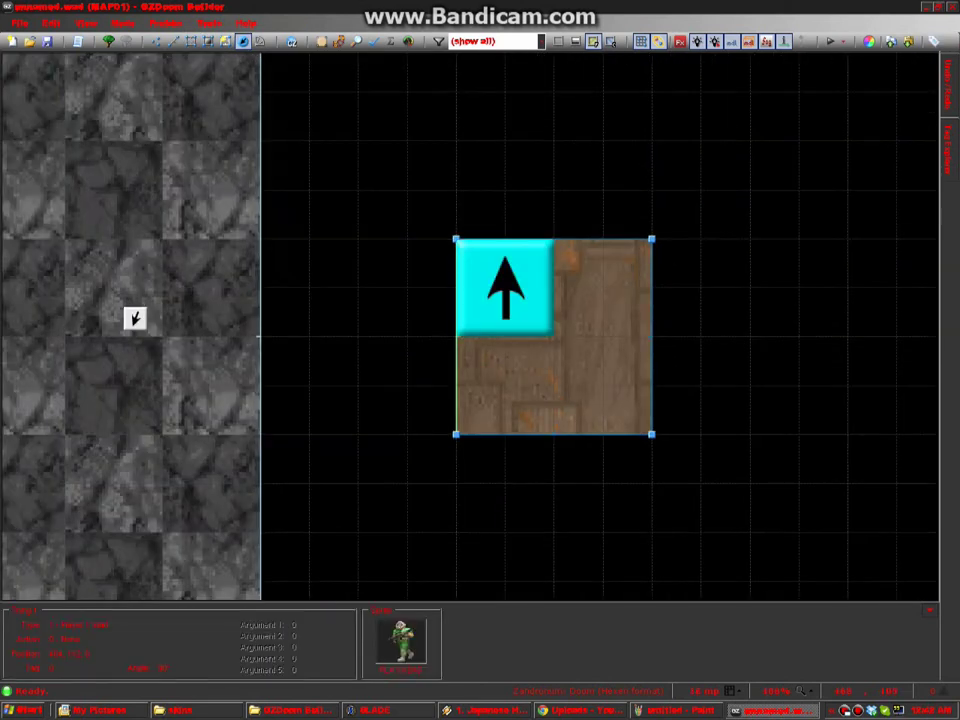
click(345, 357)
key(z)
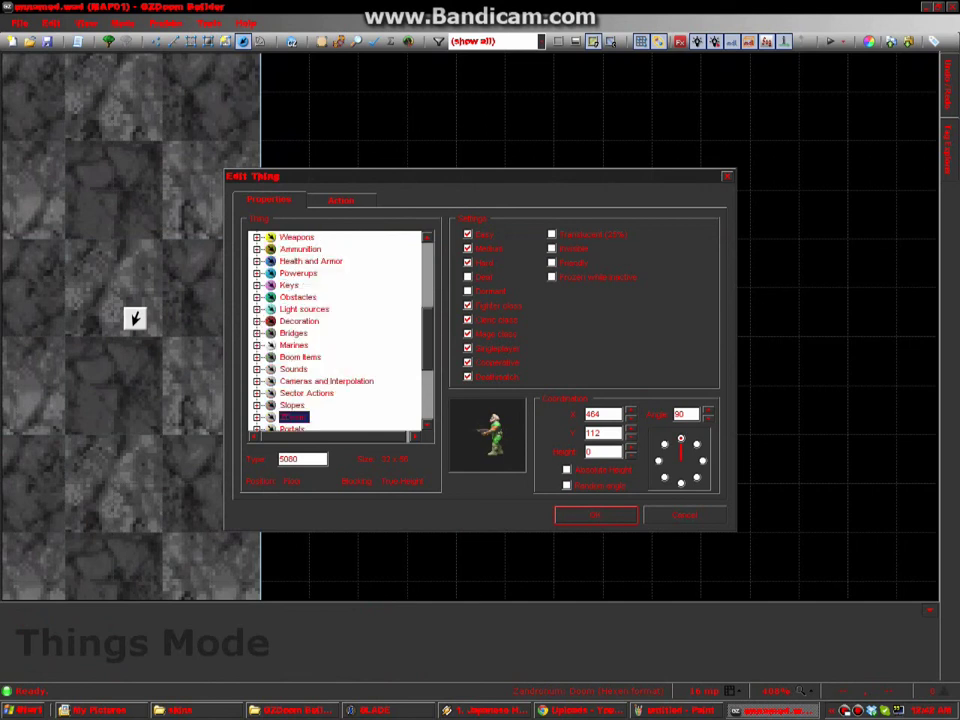
key(Right)
key(Down)
key(Down)
key(Down)
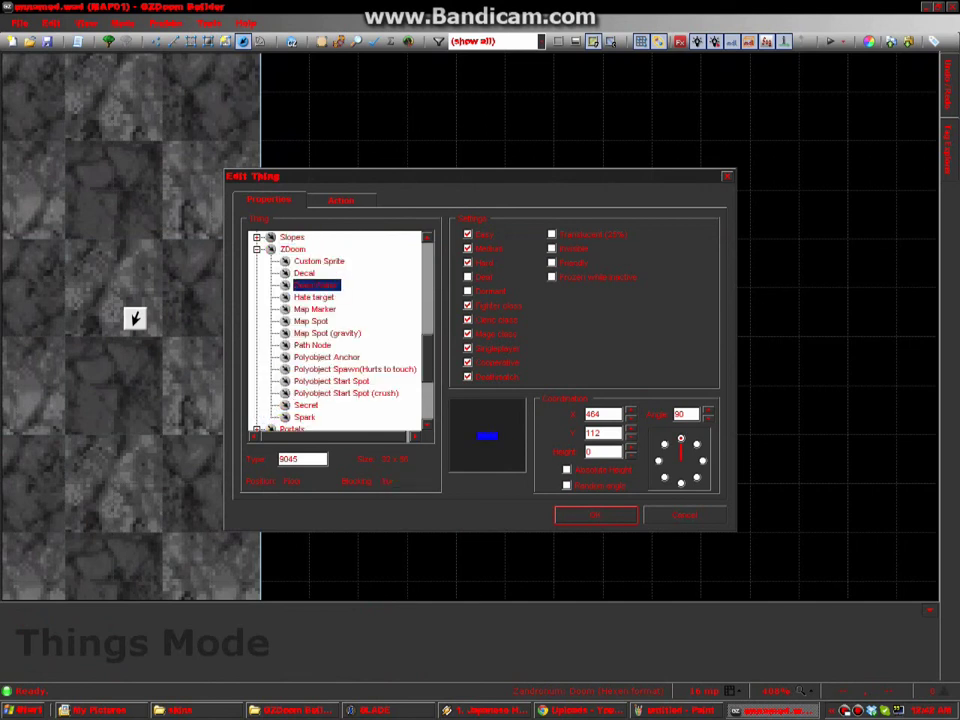
key(Return)
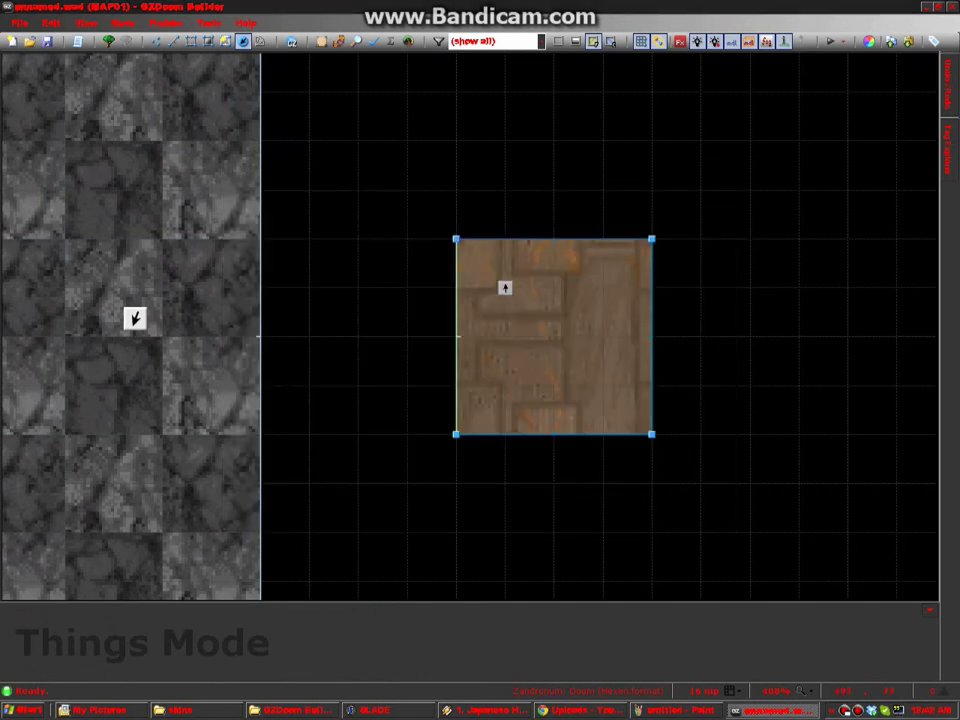
Place a ColorSetter sector-action thing in the small square's southeast part, at 496, 80, with its blue value at 255
right_click(602, 386)
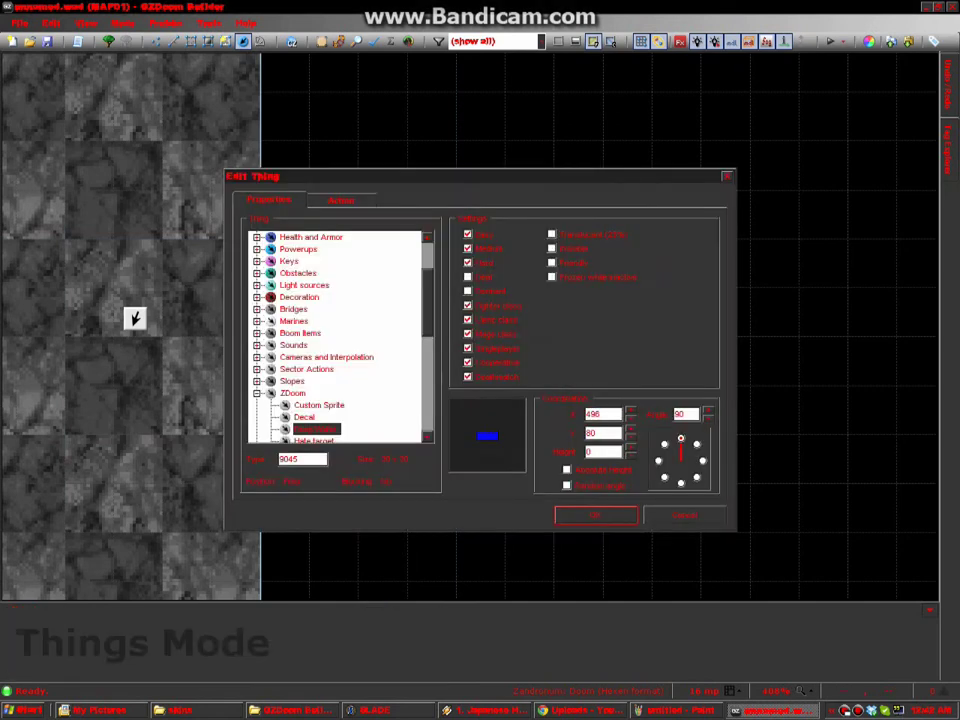
double_click(292, 381)
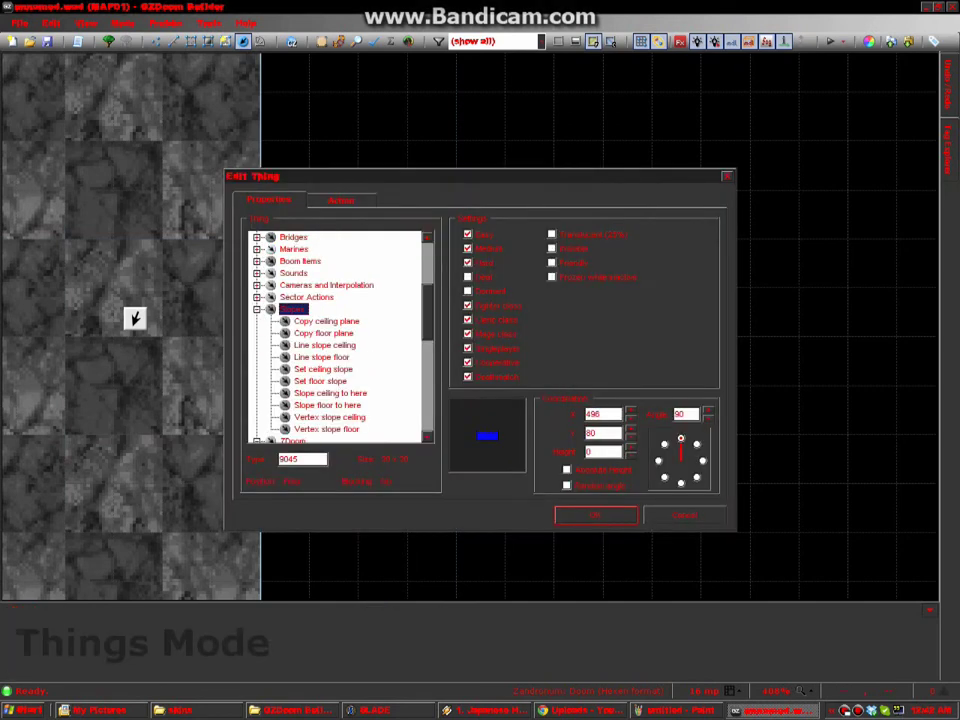
key(Left)
key(Up)
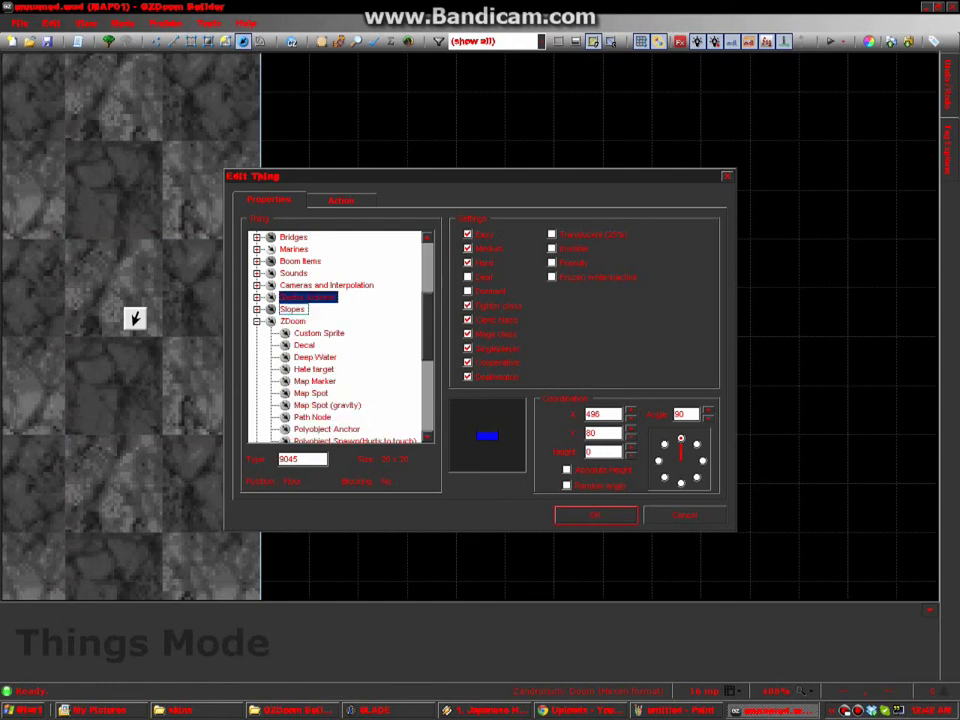
key(Right)
key(c)
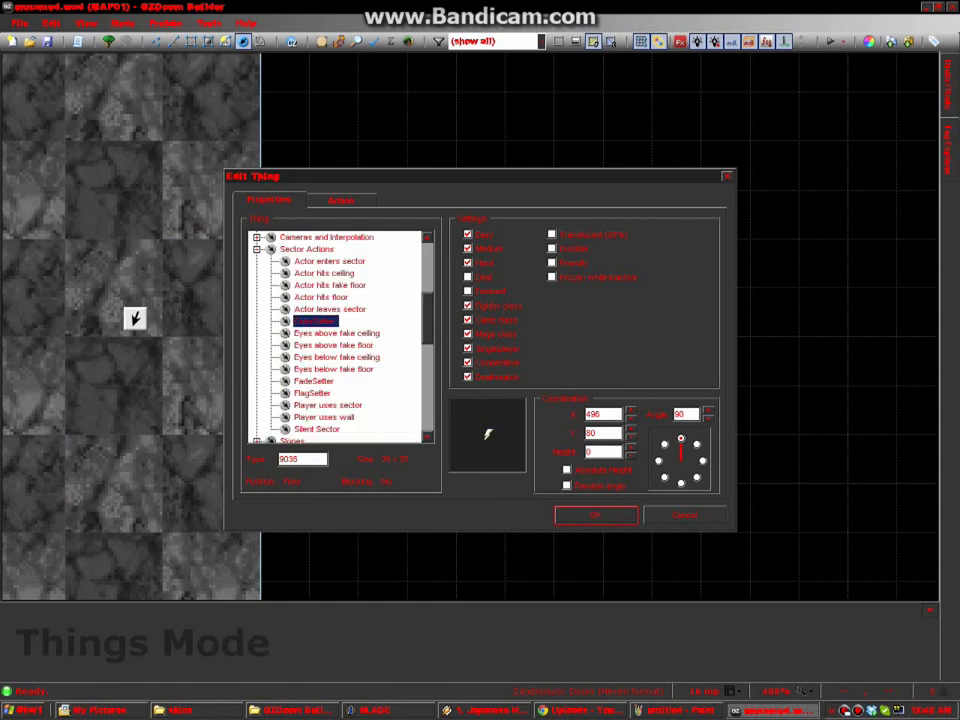
key(ctrl+Tab)
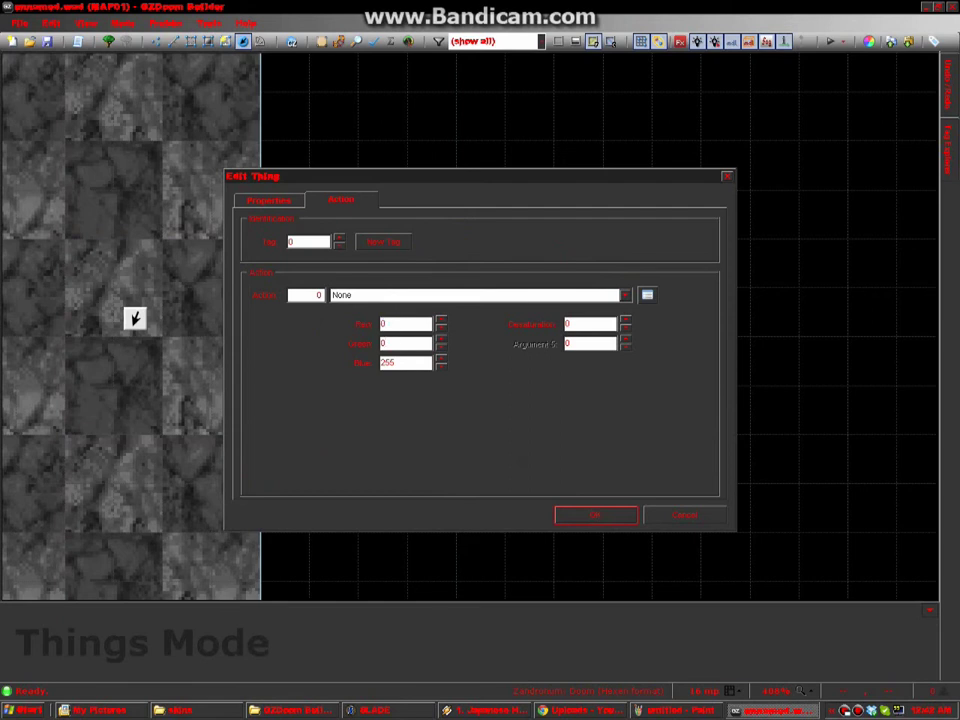
click(593, 513)
In 3D view, lower the pool's floor far below the room's floor and flood-fill the exposed pit walls with ABRICK1
scroll(592, 511, down, 4)
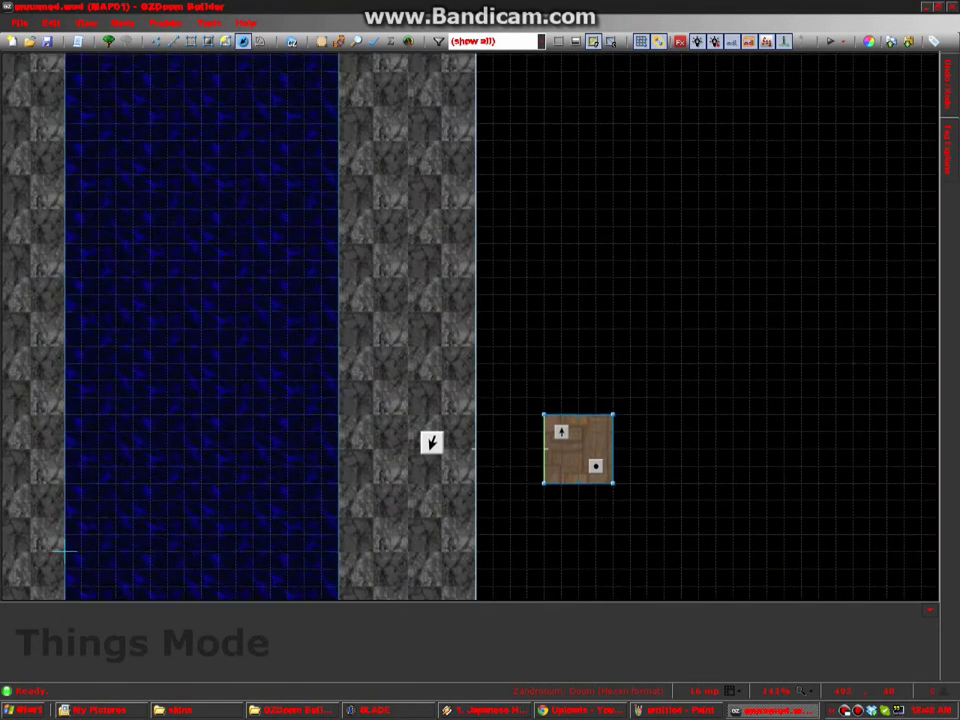
middle_drag(592, 511, 631, 308)
key(w)
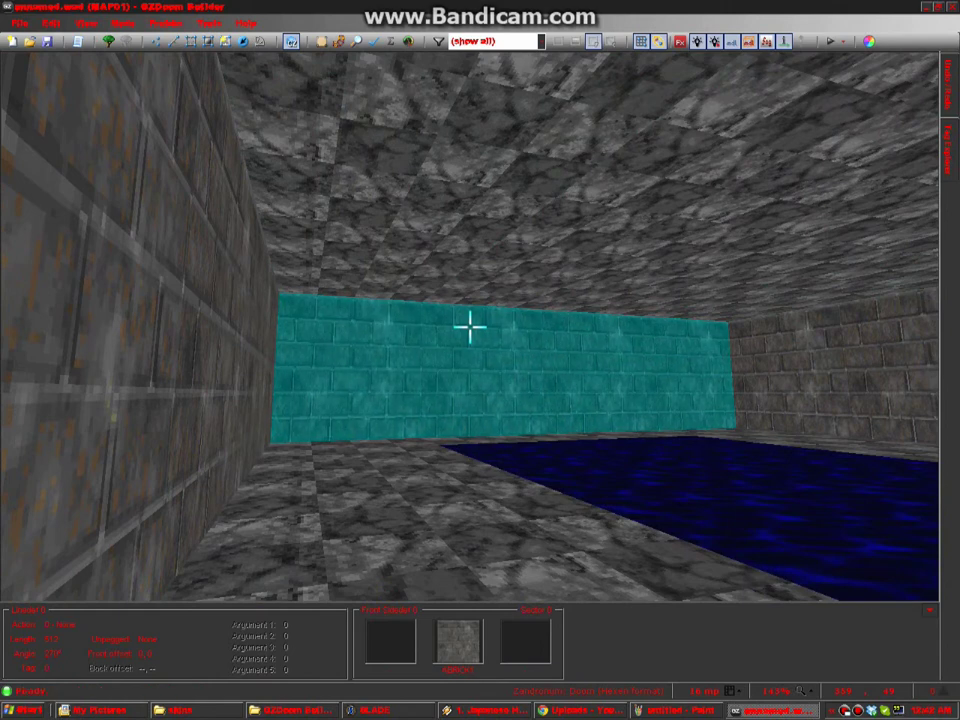
key(d)
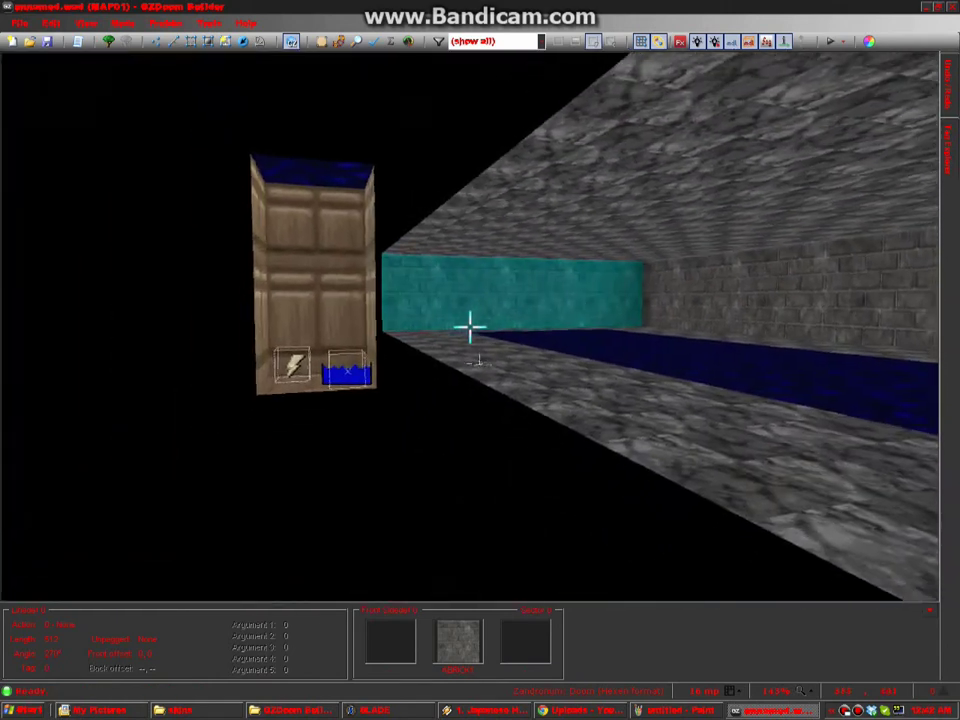
key(e)
key(w)
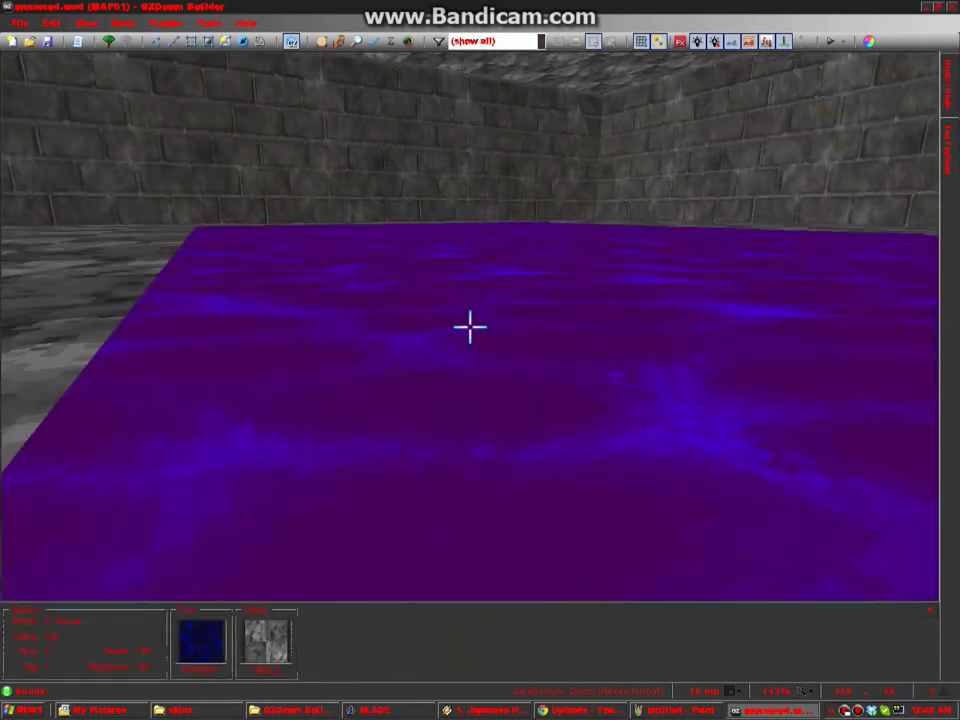
scroll(470, 325, down, 3)
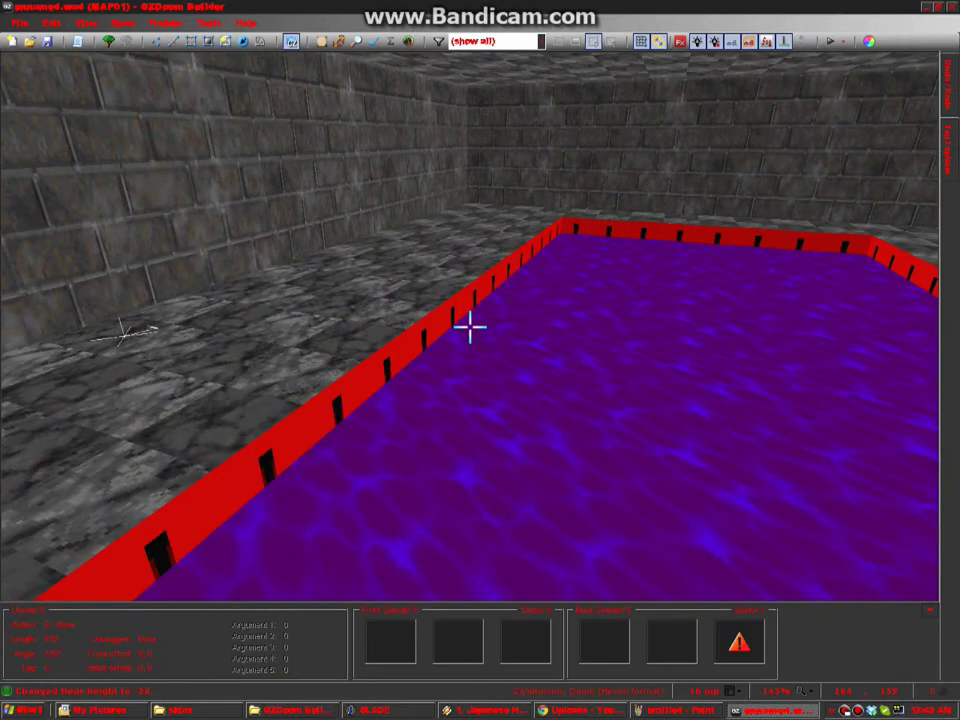
scroll(470, 325, down, 3)
scroll(470, 325, down, 5)
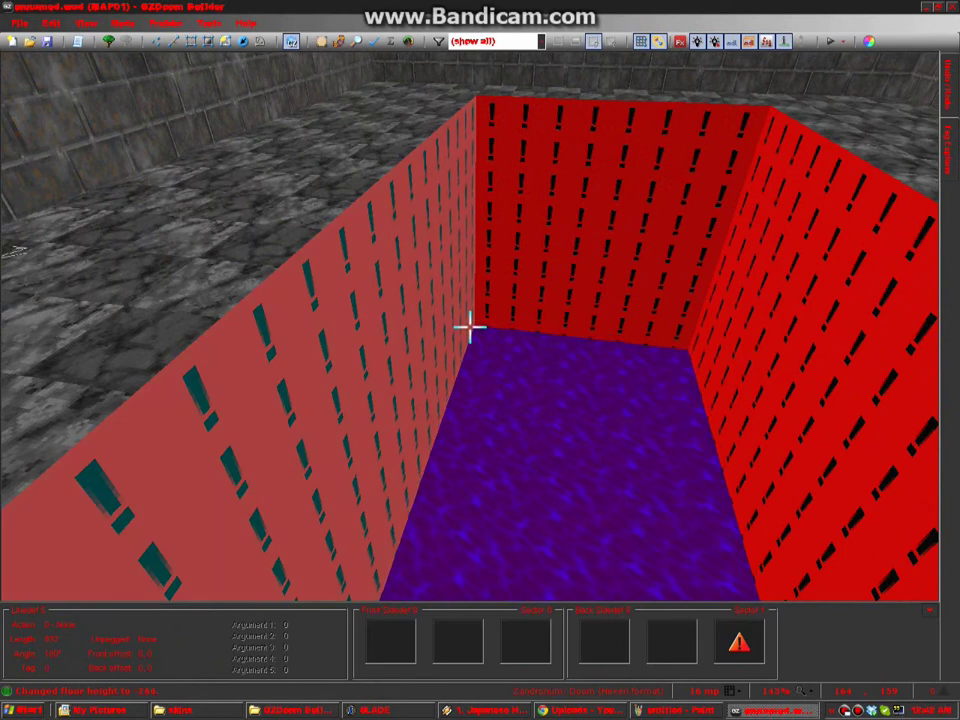
key(c)
key(ctrl+shift+v)
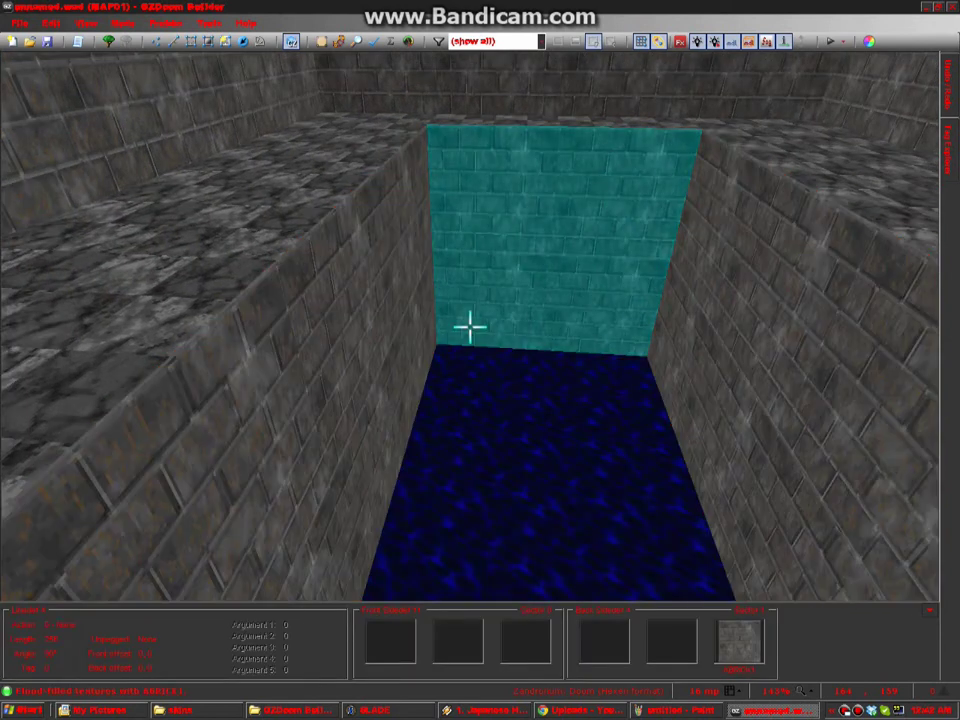
Lower the small square sector's floor height to -16 and return to the 2D view
key(d)
key(e)
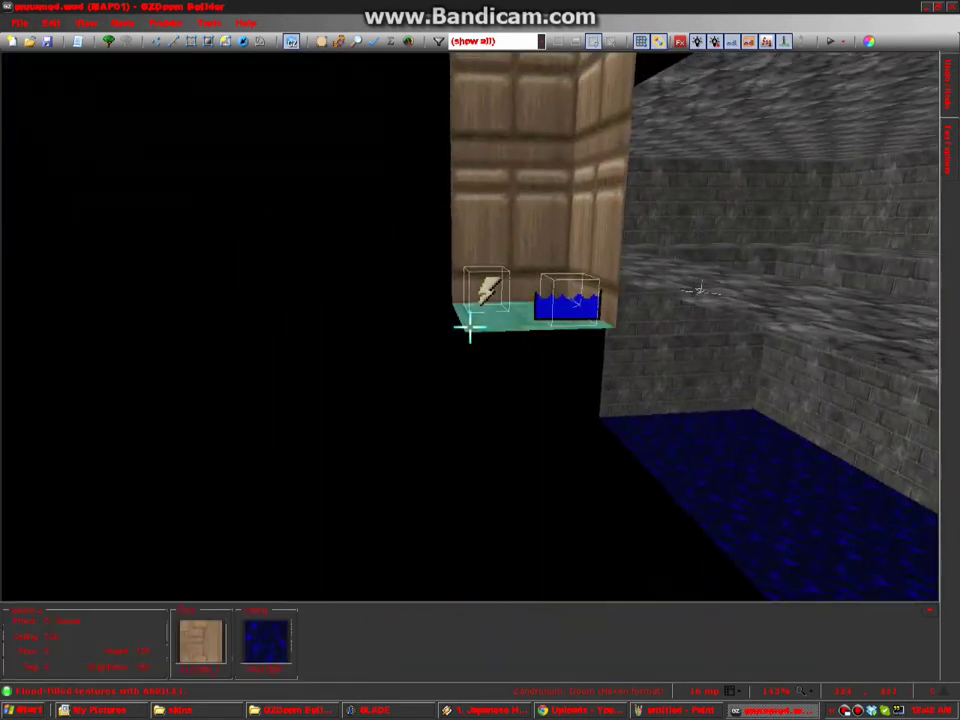
click(470, 327)
scroll(470, 327, down, 2)
key(e)
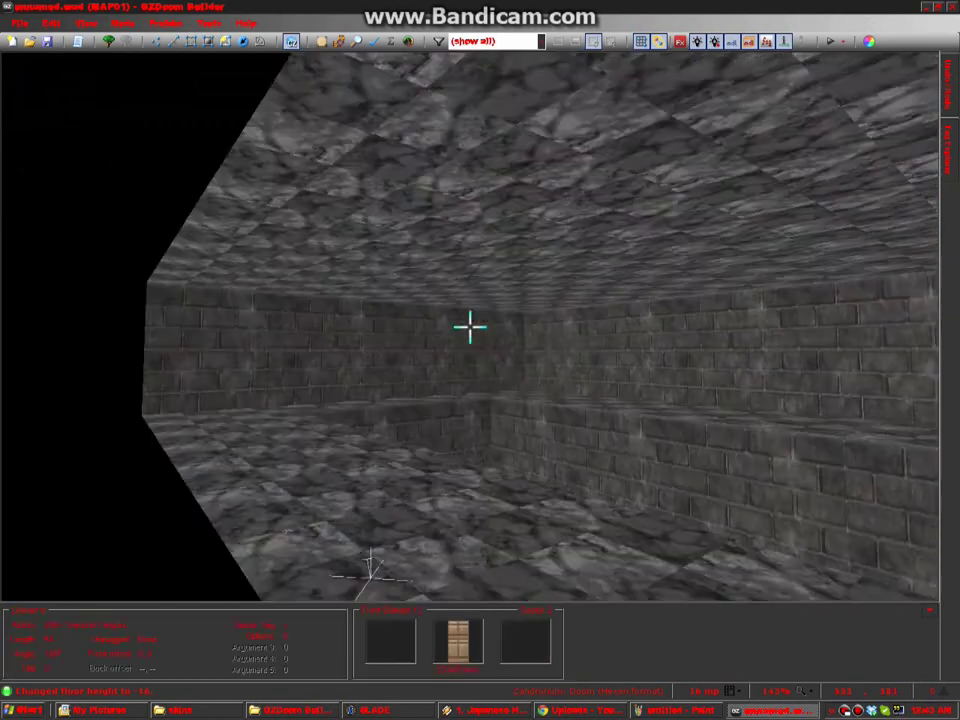
key(w)
Place a Player 1 start on the stone floor south of the pool, at 128, -352, facing 90 degrees
scroll(276, 258, down, 2)
scroll(293, 321, down, 3)
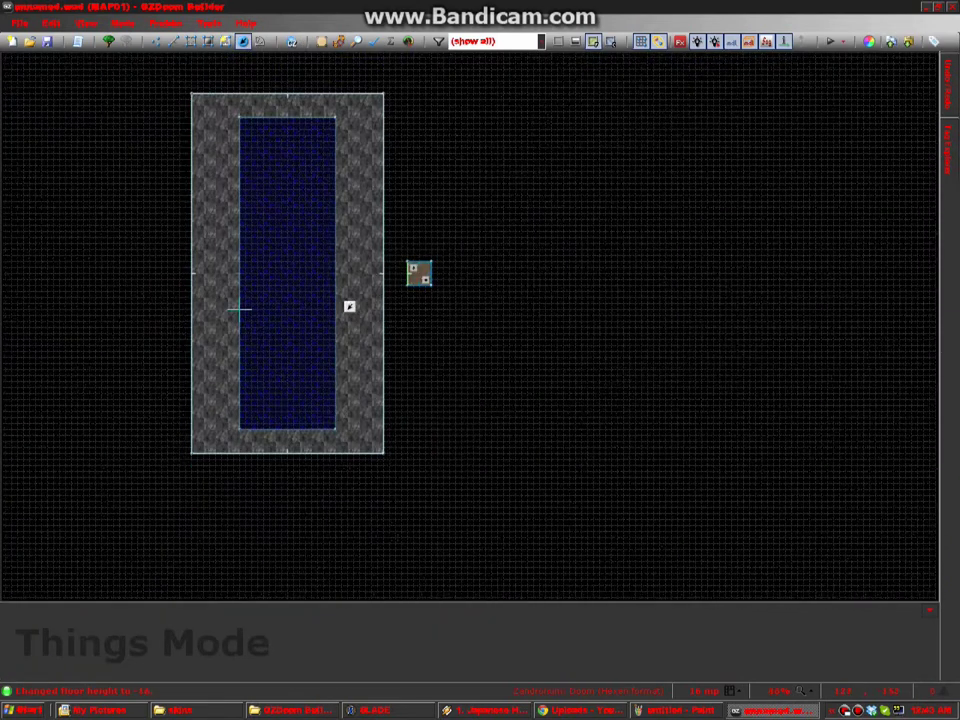
scroll(280, 447, up, 8)
right_click(272, 453)
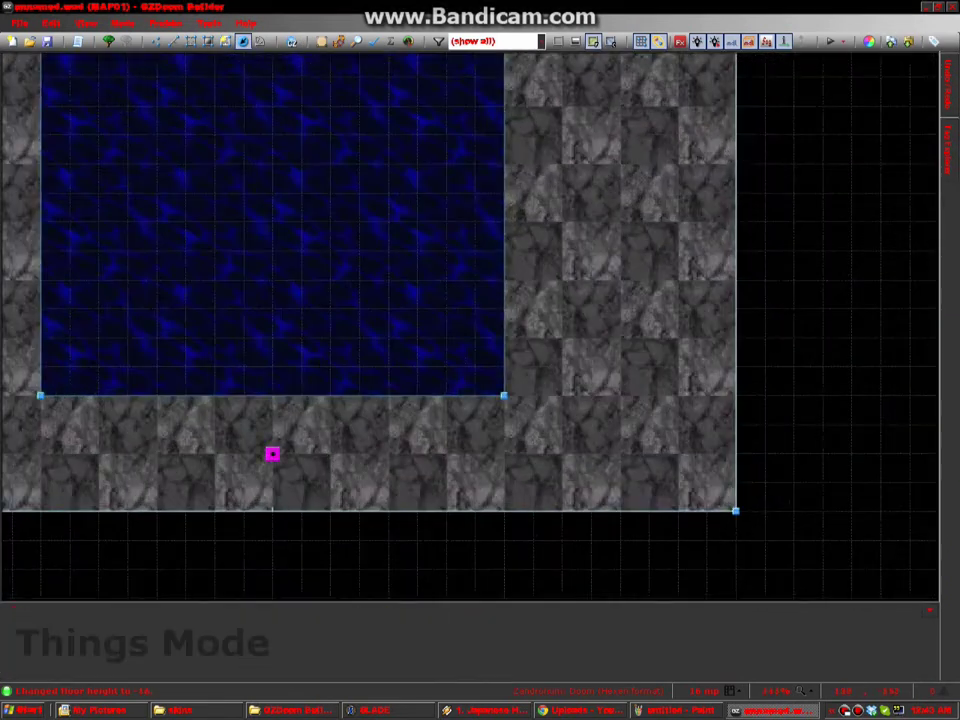
scroll(338, 335, up, 3)
double_click(303, 249)
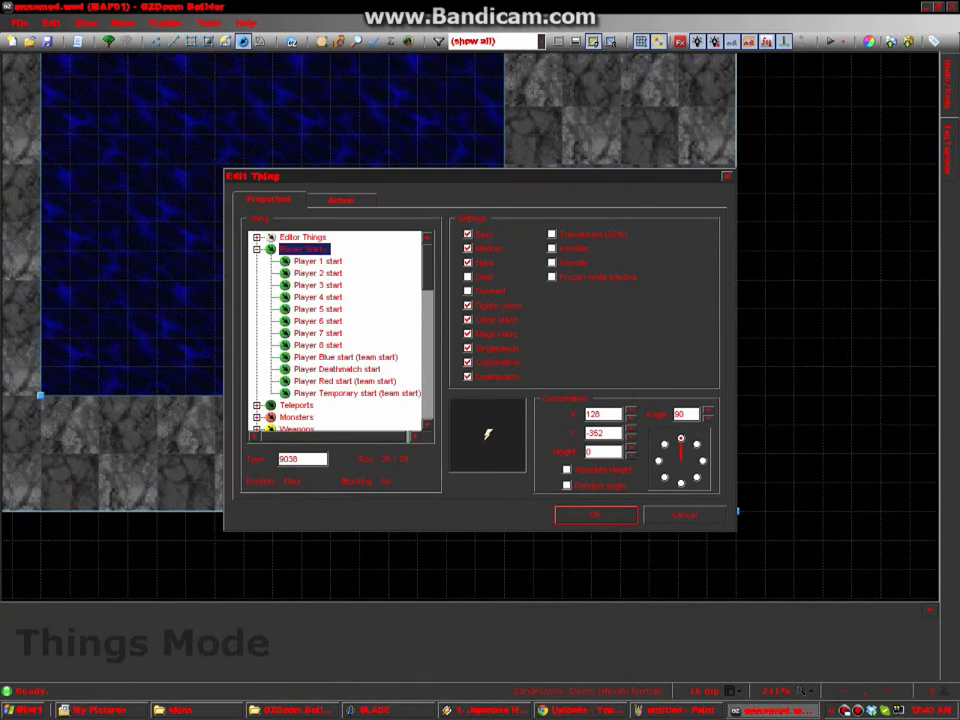
click(318, 261)
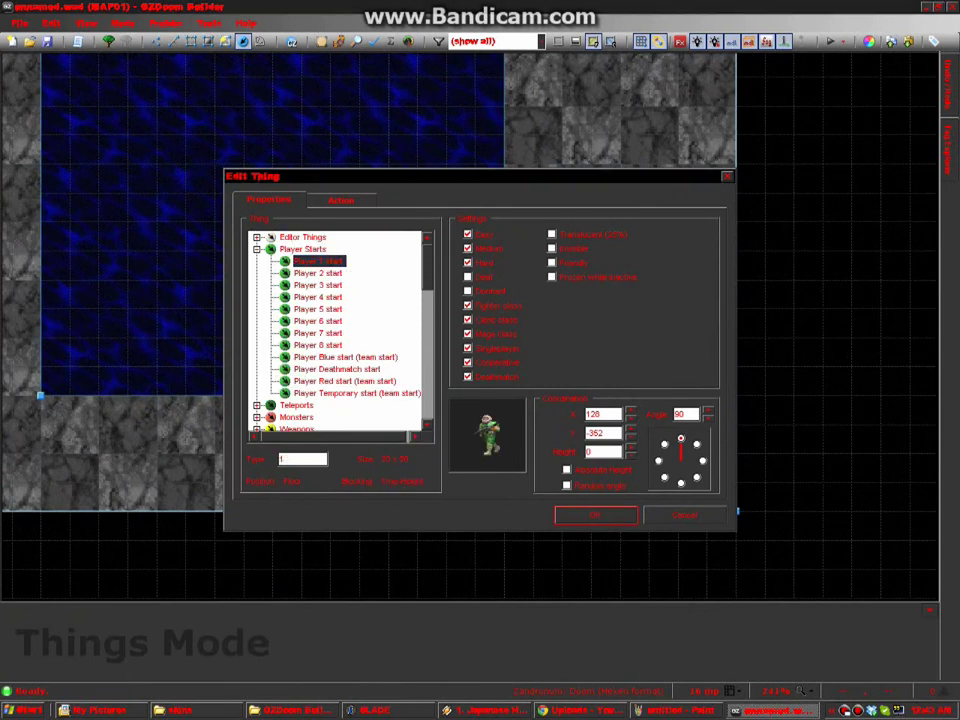
key(Return)
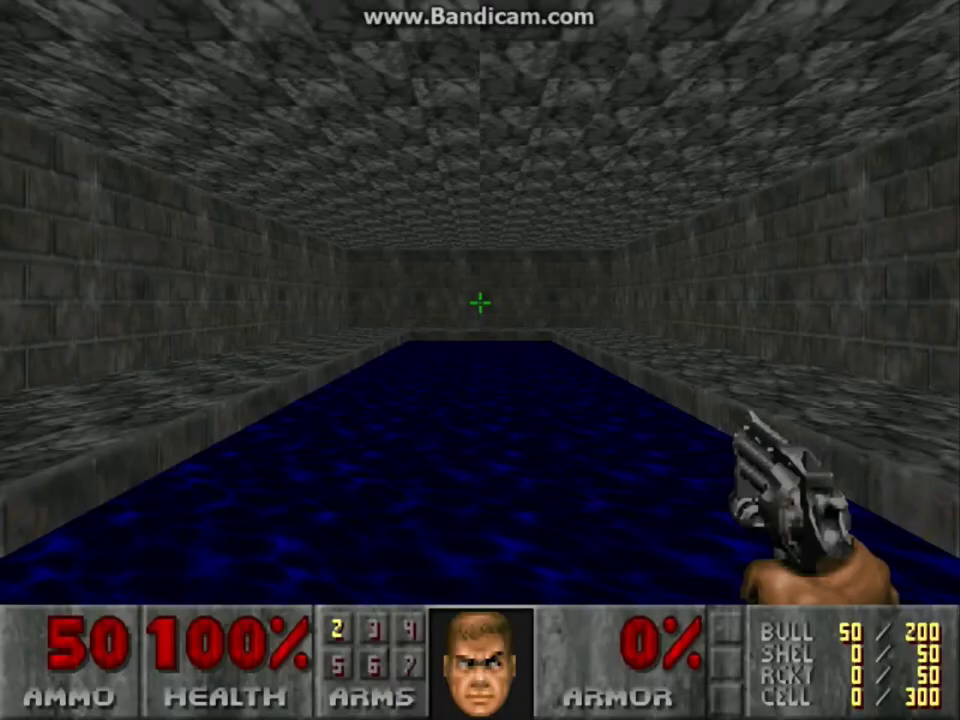
Test the map in the game by walking into the pool and moving around underwater
key(w)
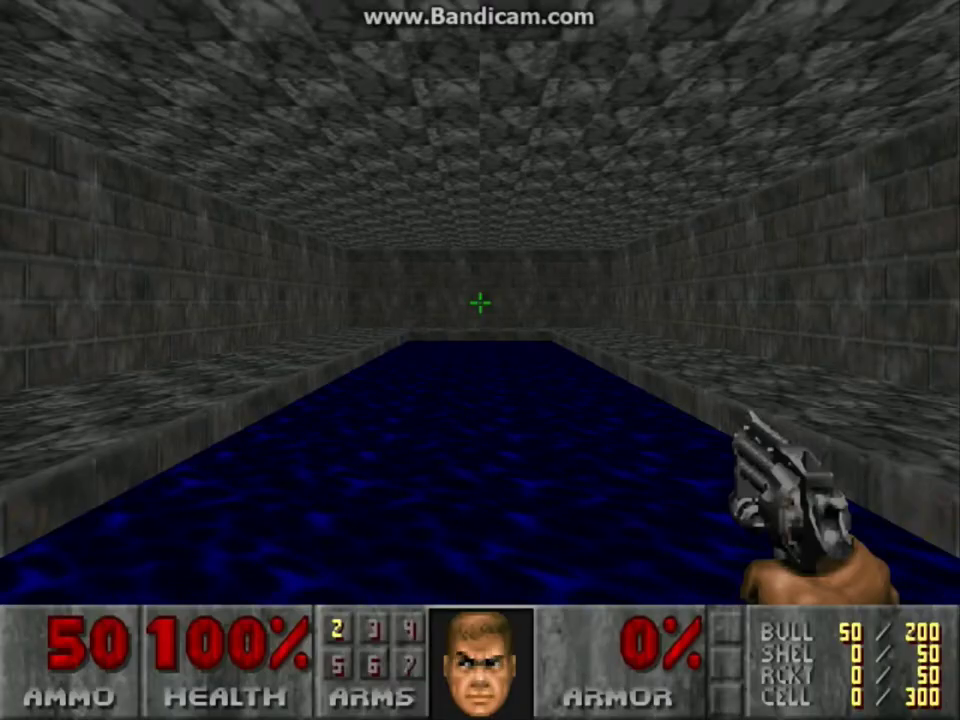
key(w)
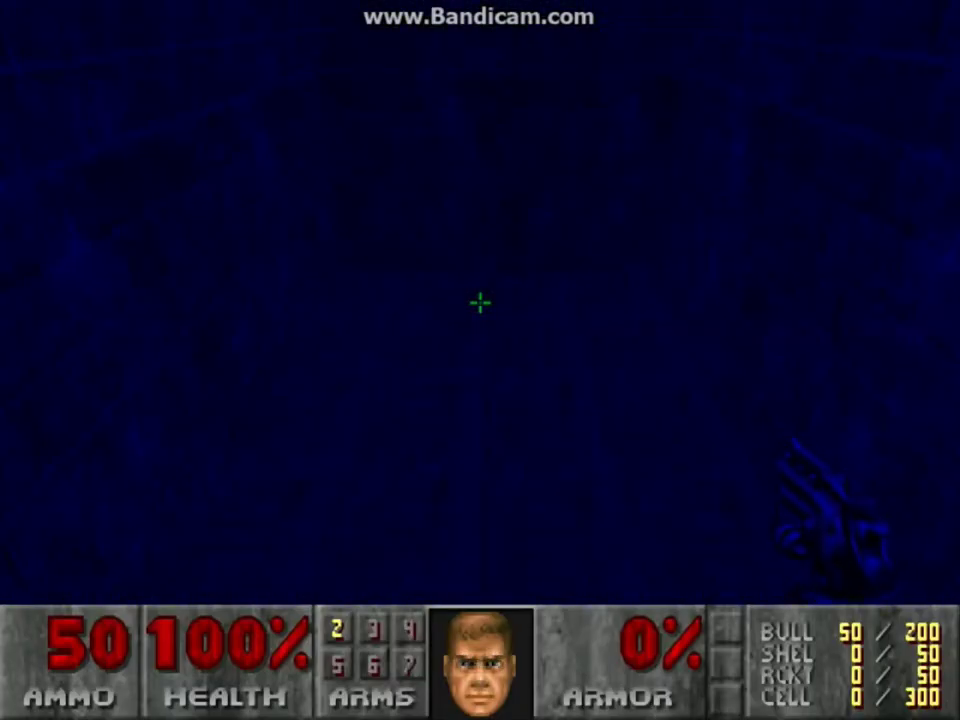
key(w)
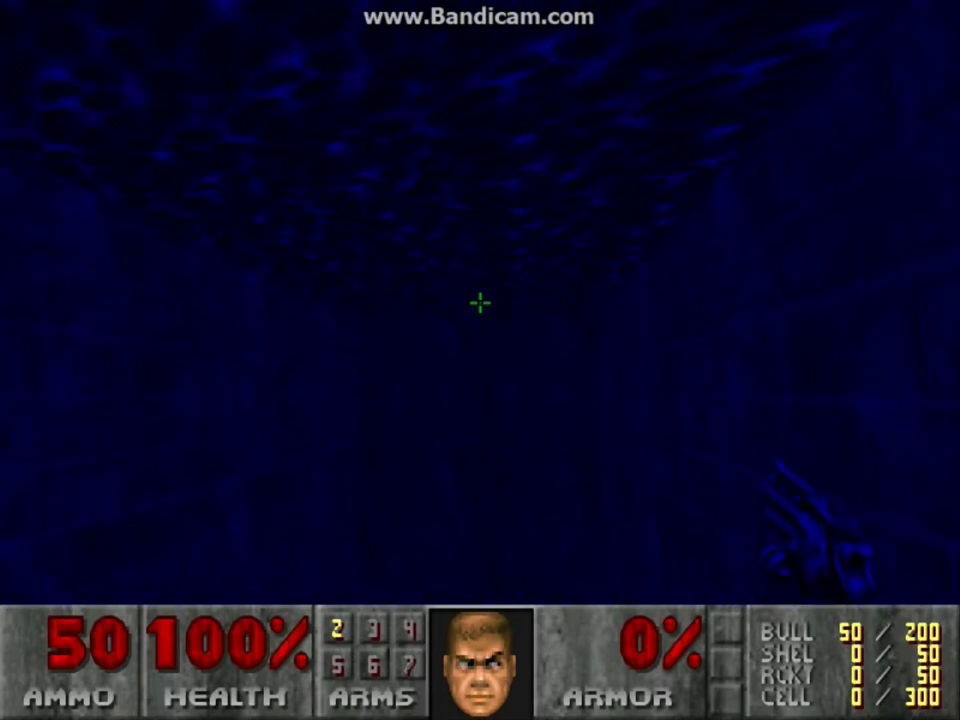
key(w)
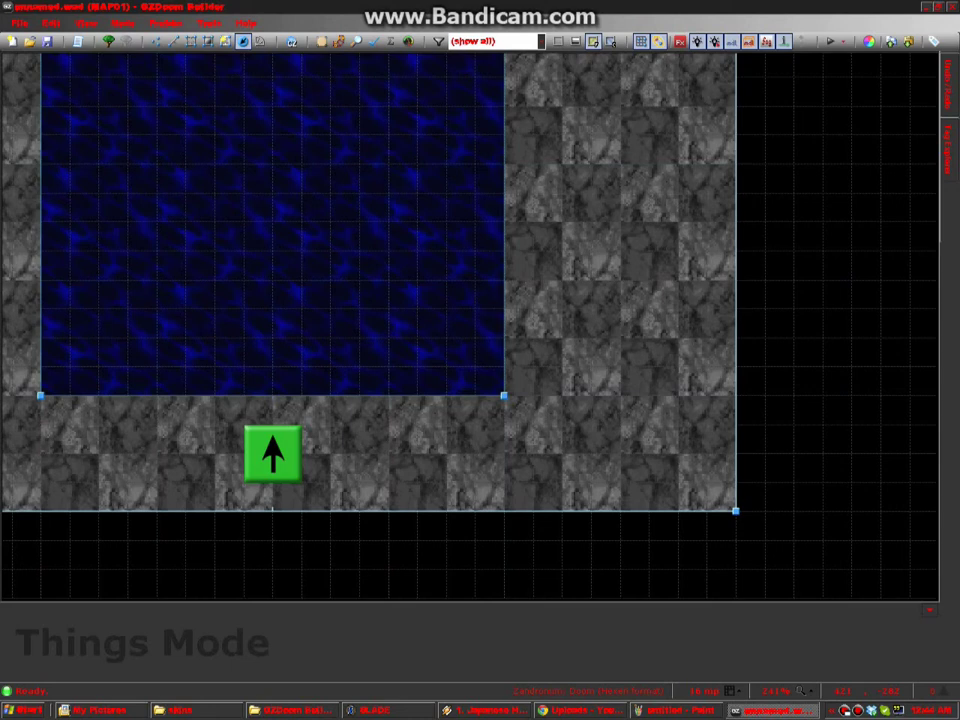
In 3D view, raise the ceilings of the room and the pool together to a height of 256, and return to the 2D view
key(w)
click(470, 327)
click(470, 327)
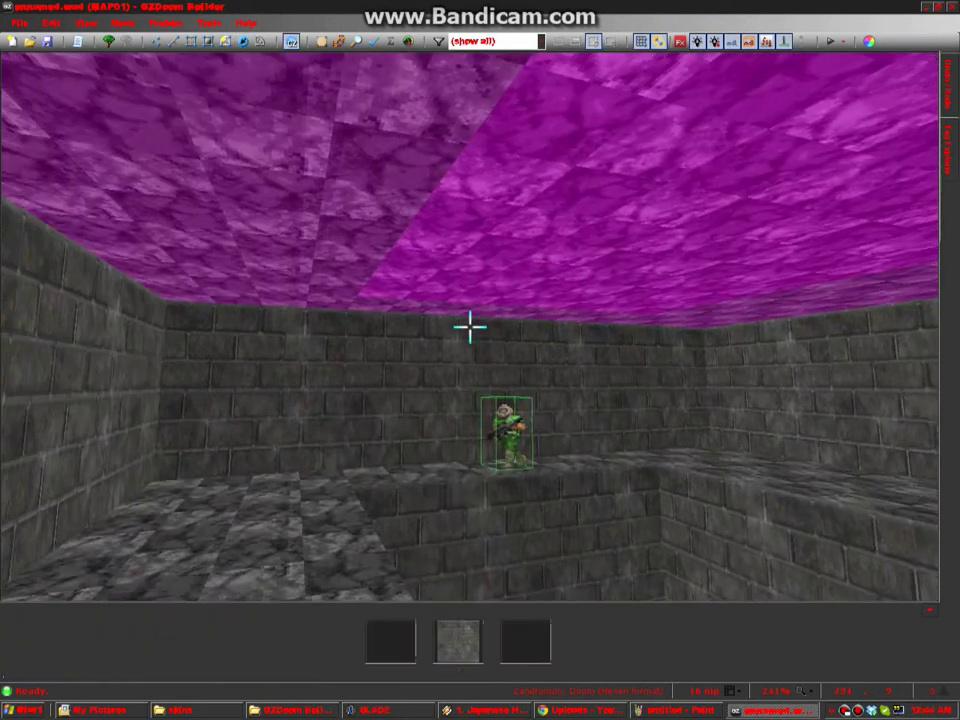
key(d)
scroll(470, 327, up, 1)
scroll(470, 325, up, 1)
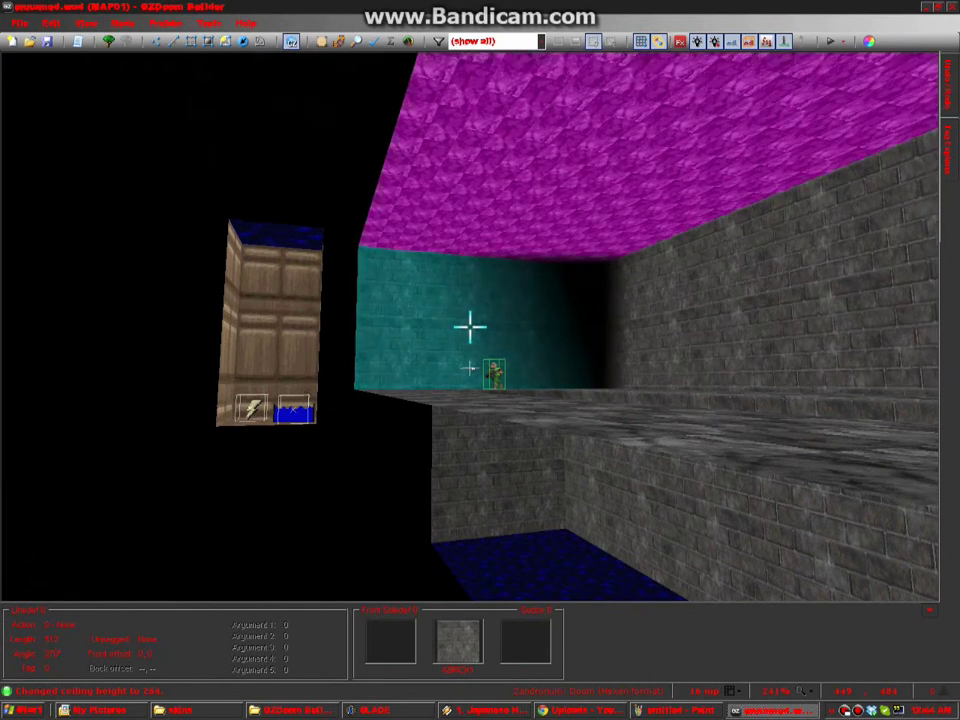
scroll(470, 327, down, 1)
key(c)
key(e)
key(q)
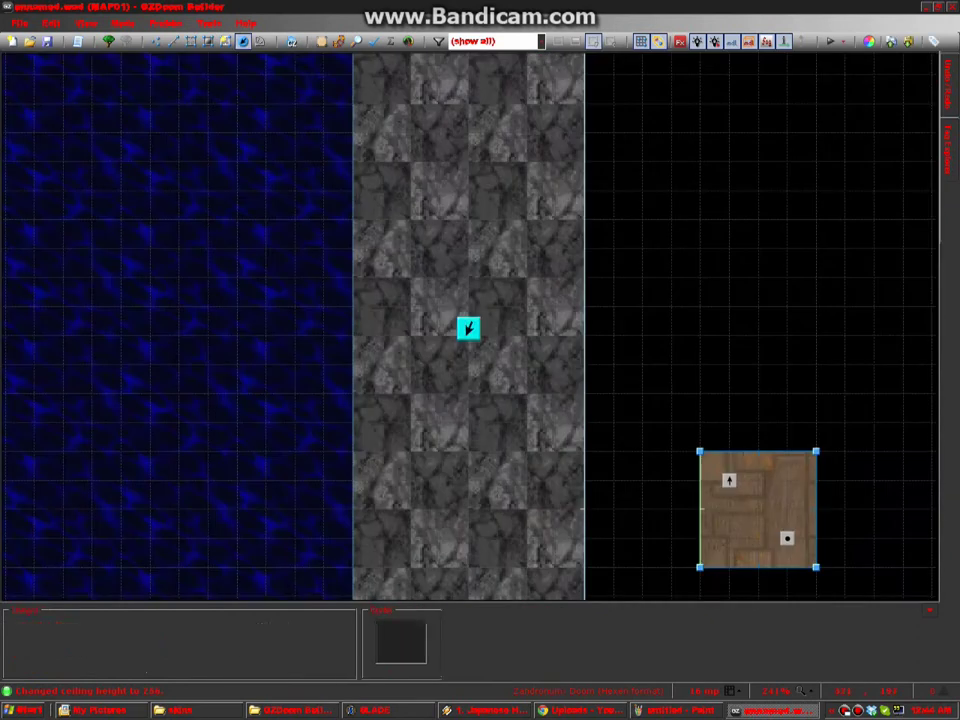
Test the map in-game by swimming in the pool and looking up at the water surface and the room's ceiling
key(F9)
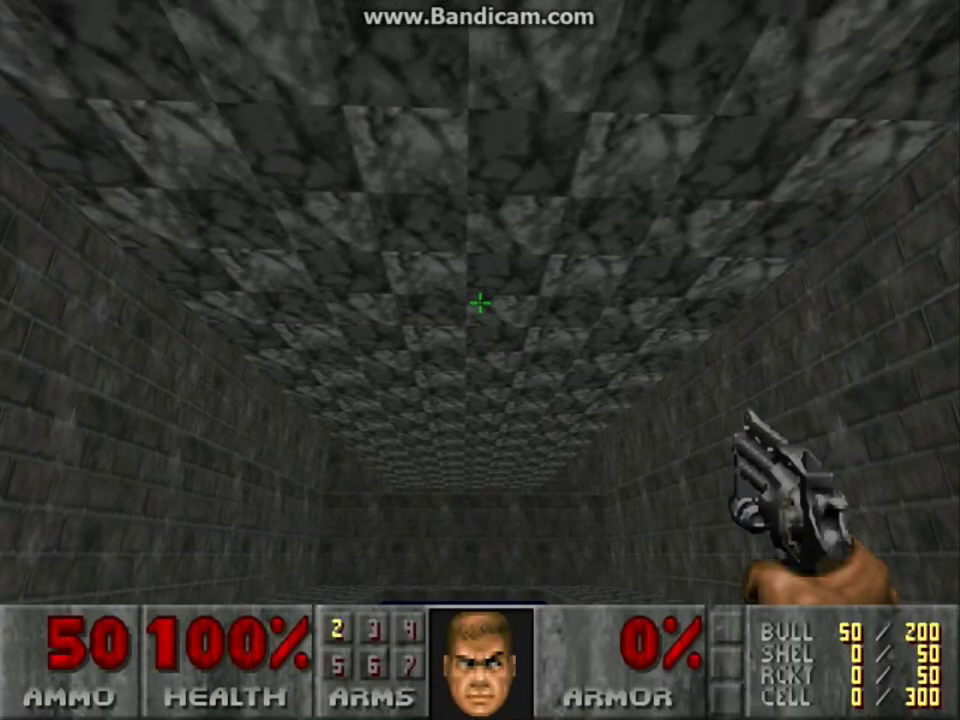
key(a)
key(d)
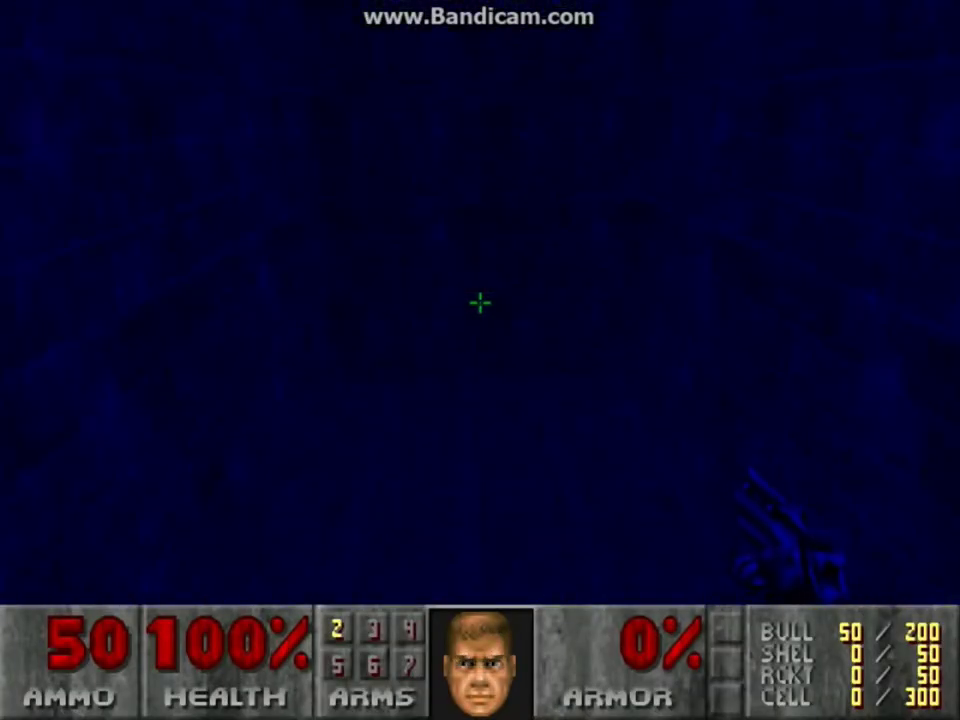
key(w)
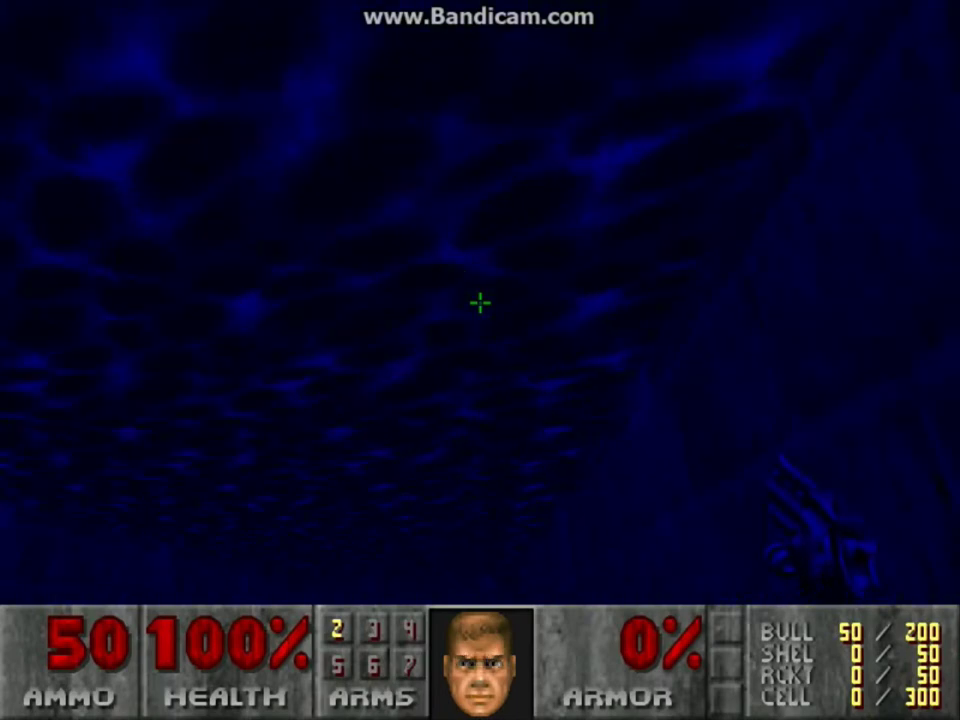
key(w)
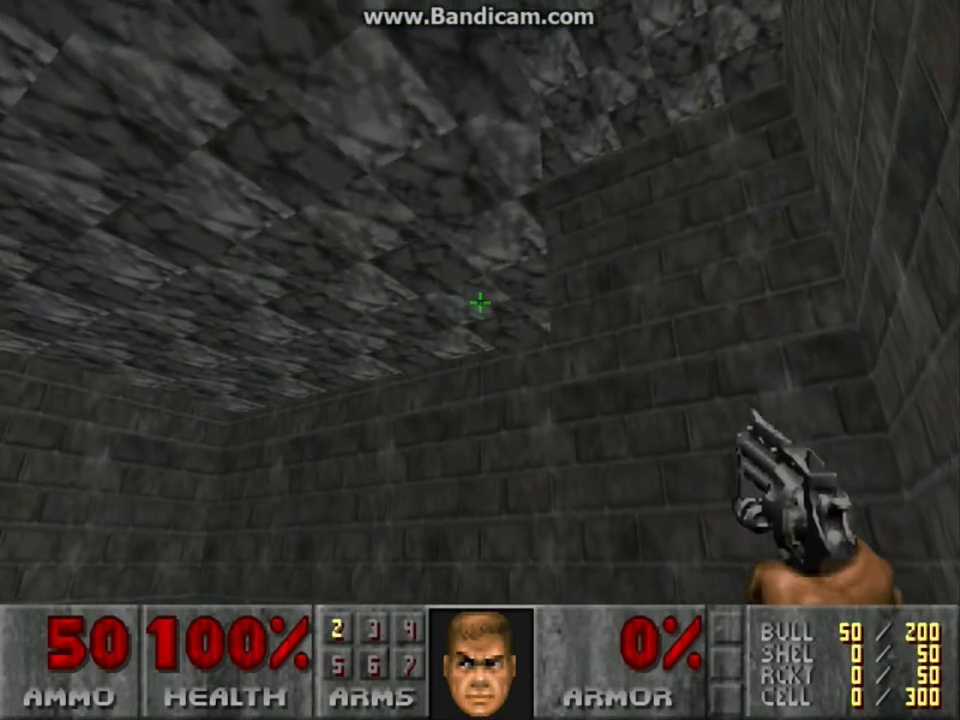
key(s)
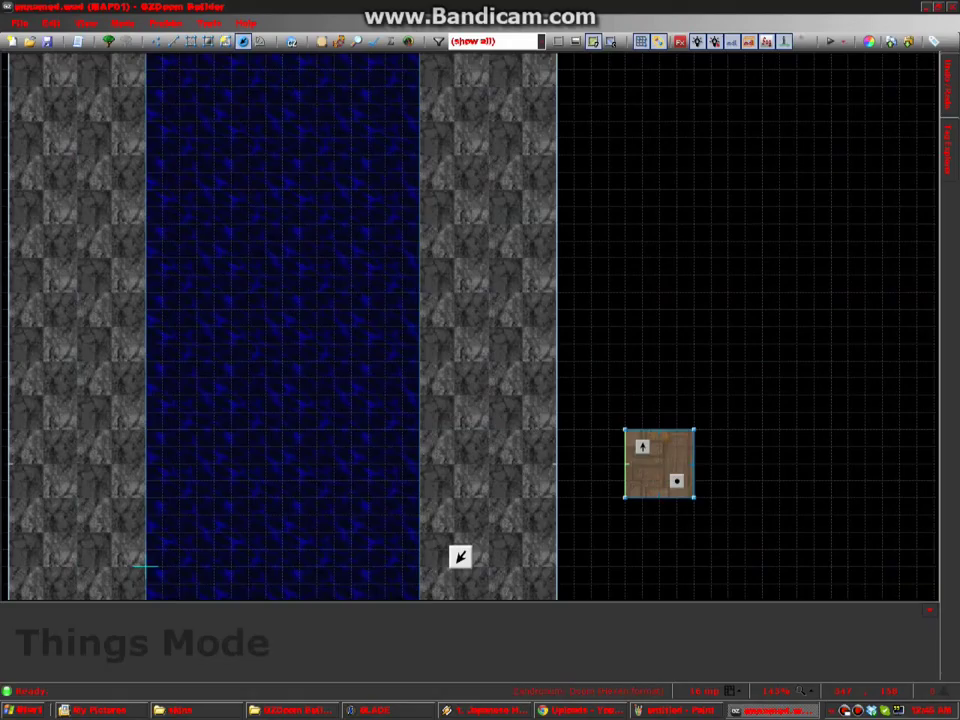
In 3D view, lower the small control sector's floor to about -312 and clear the selection
key(q)
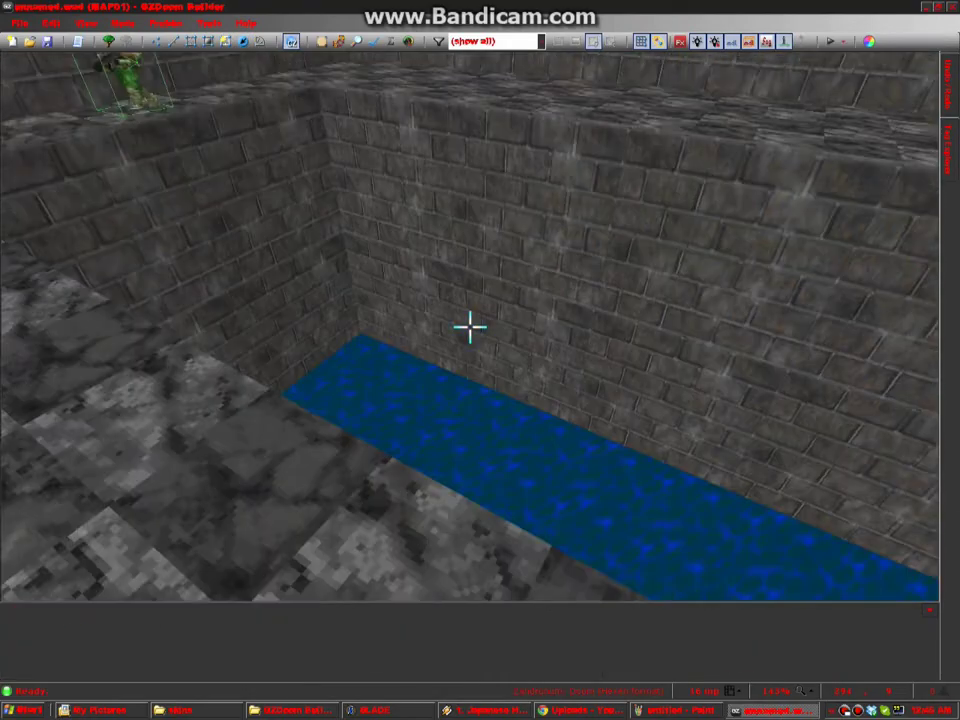
key(e)
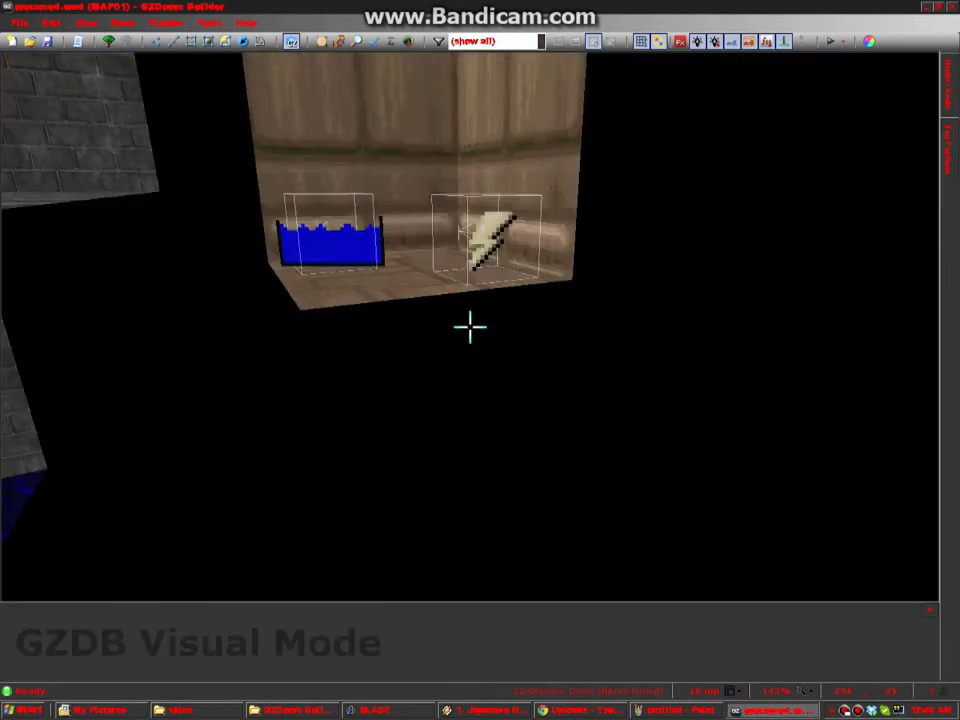
key(e)
click(470, 327)
key(d)
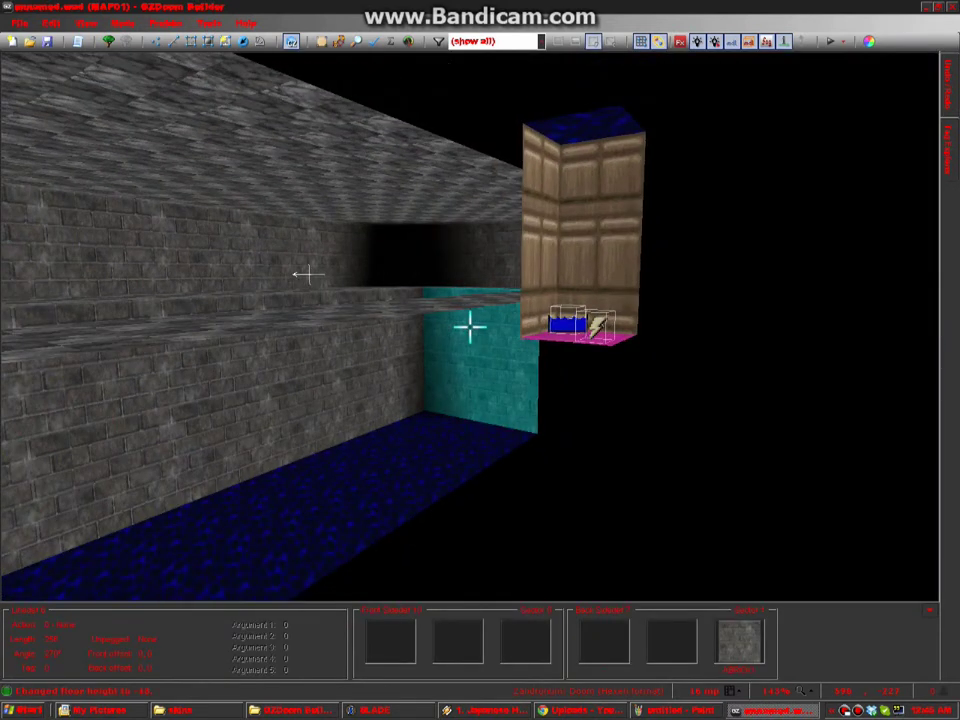
scroll(306, 273, down, 14)
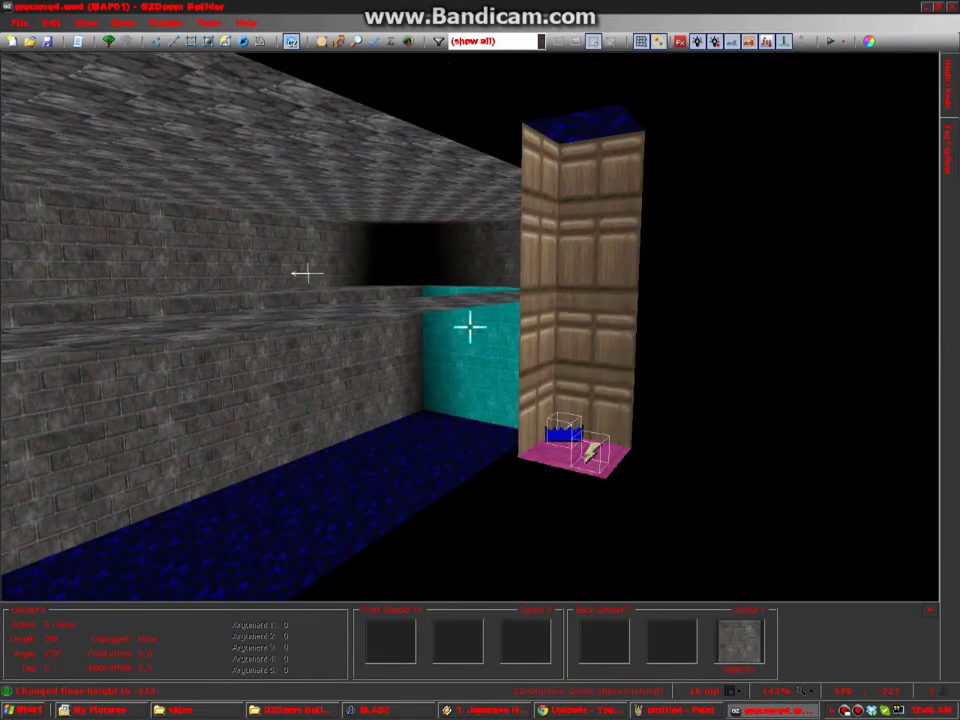
scroll(470, 327, down, 5)
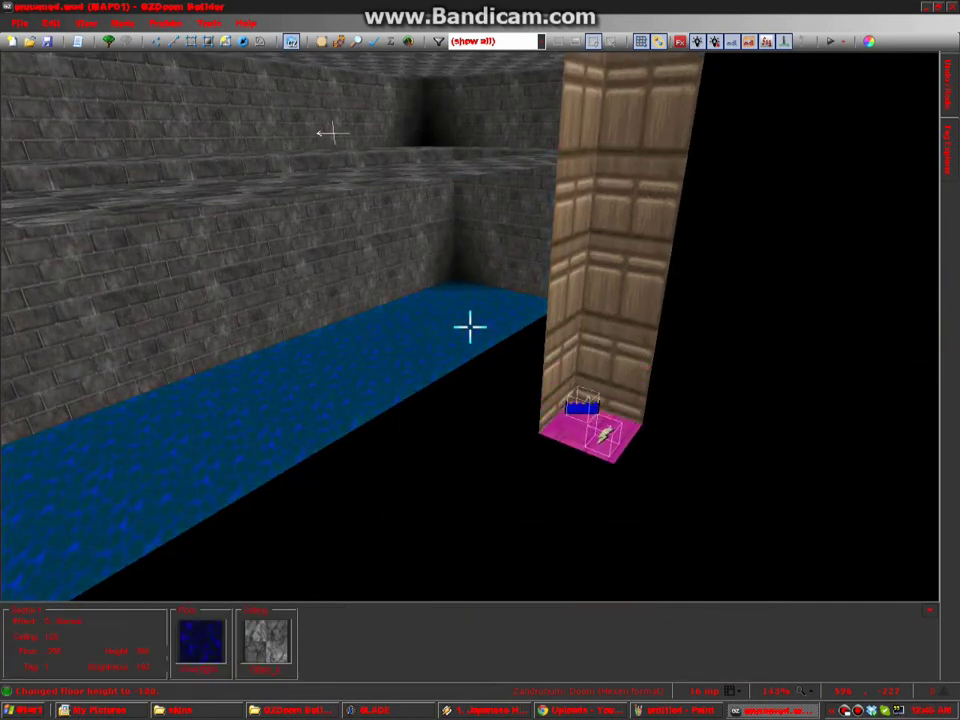
scroll(470, 326, down, 8)
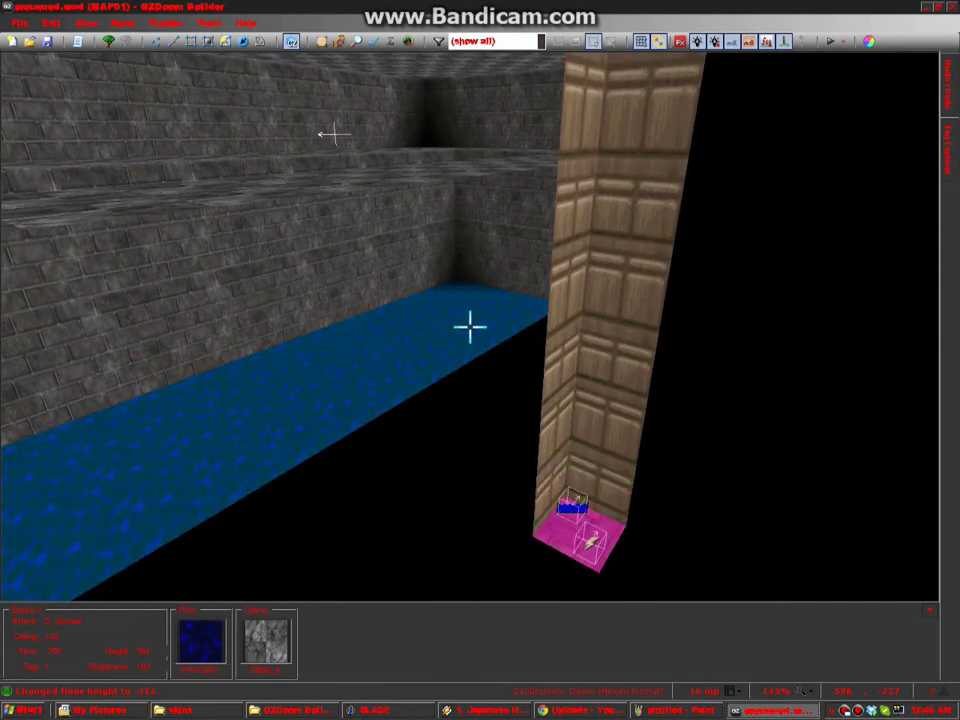
scroll(470, 327, down, 1)
key(c)
key(e)
Test the lowered water level in-game by dropping into the pit and walking along the pool between its brick walls
key(w)
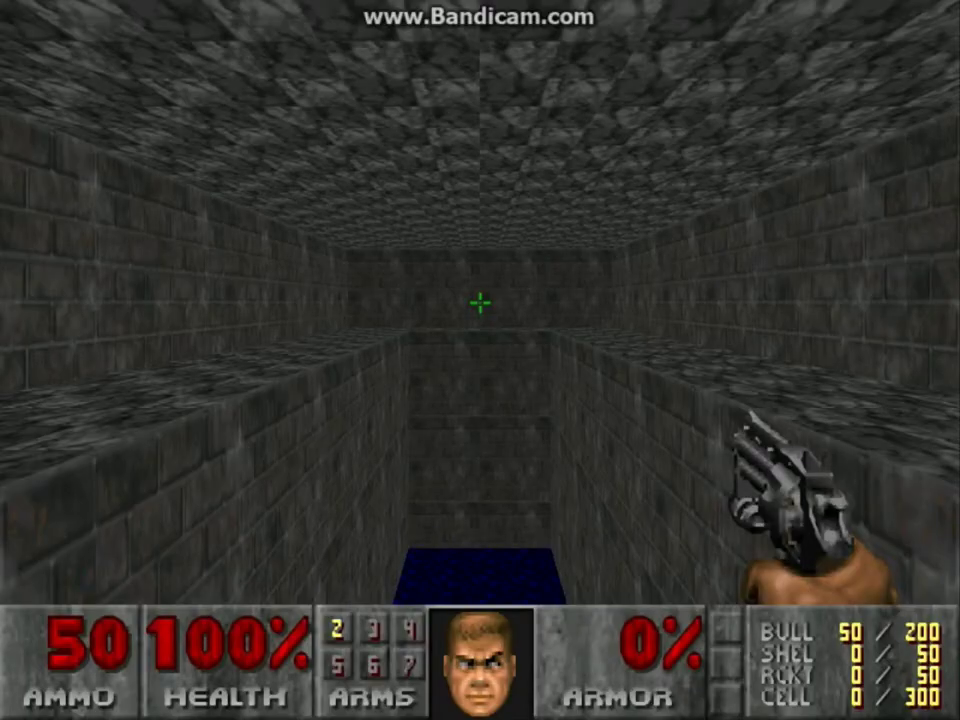
key(w)
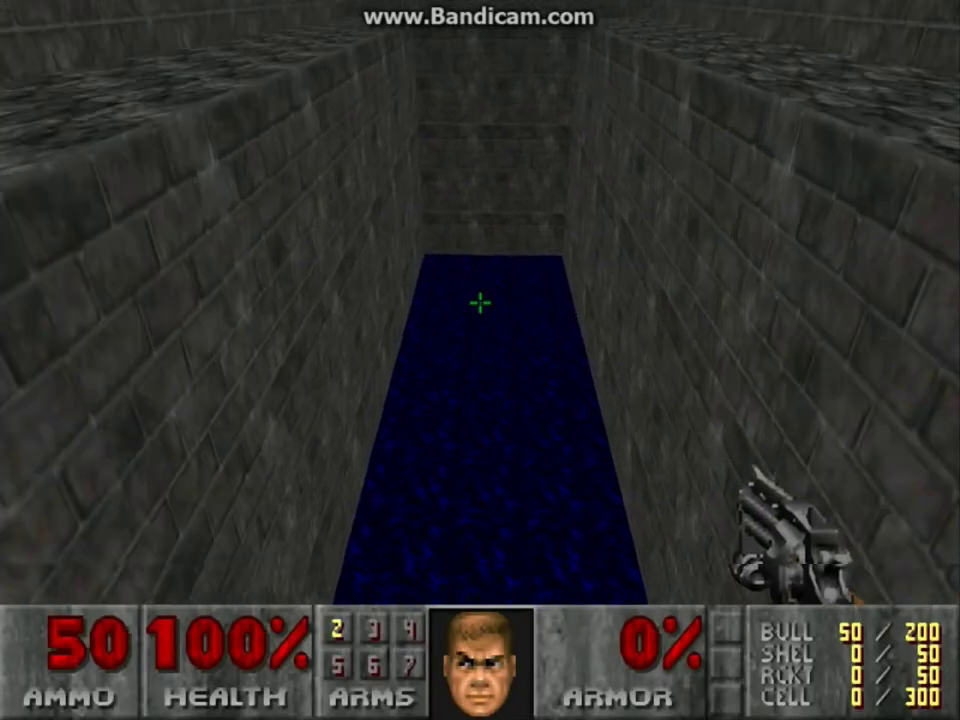
key(w)
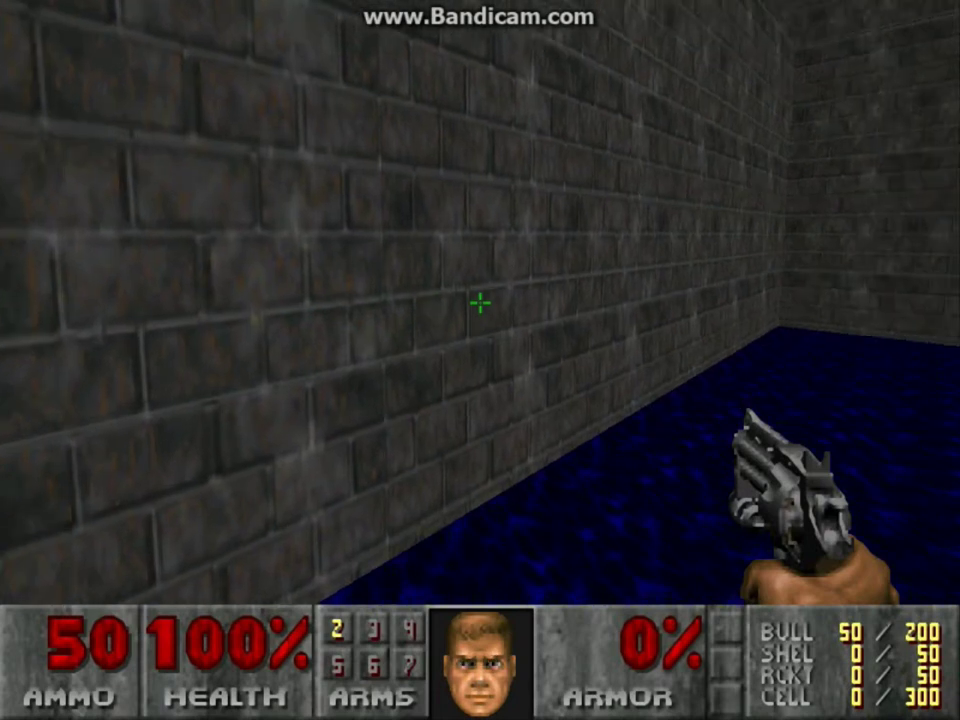
key(Right)
key(w)
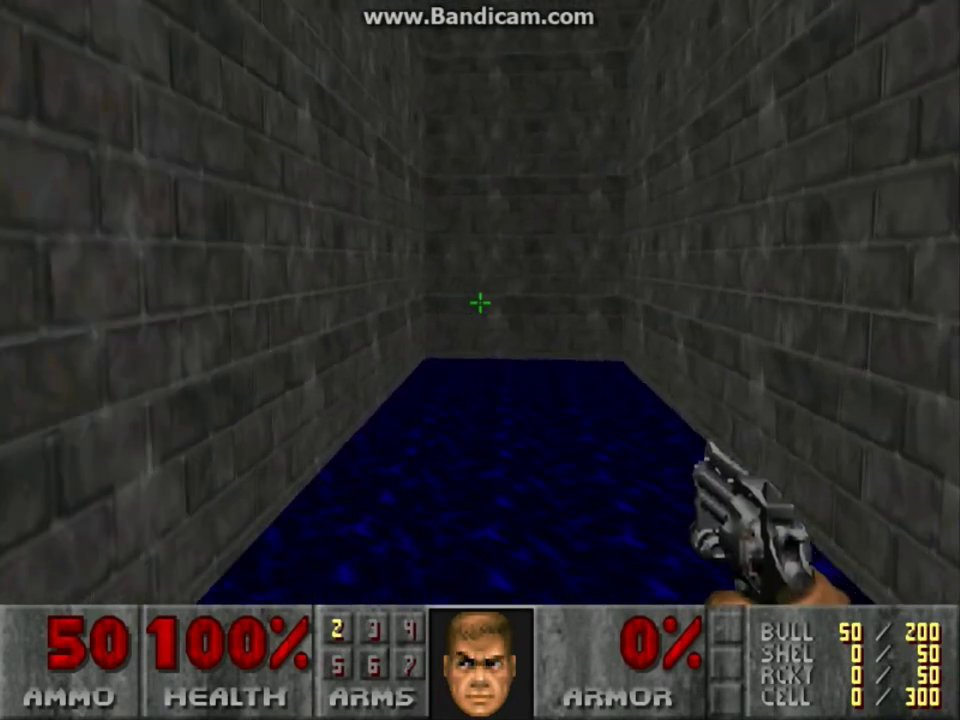
key(w)
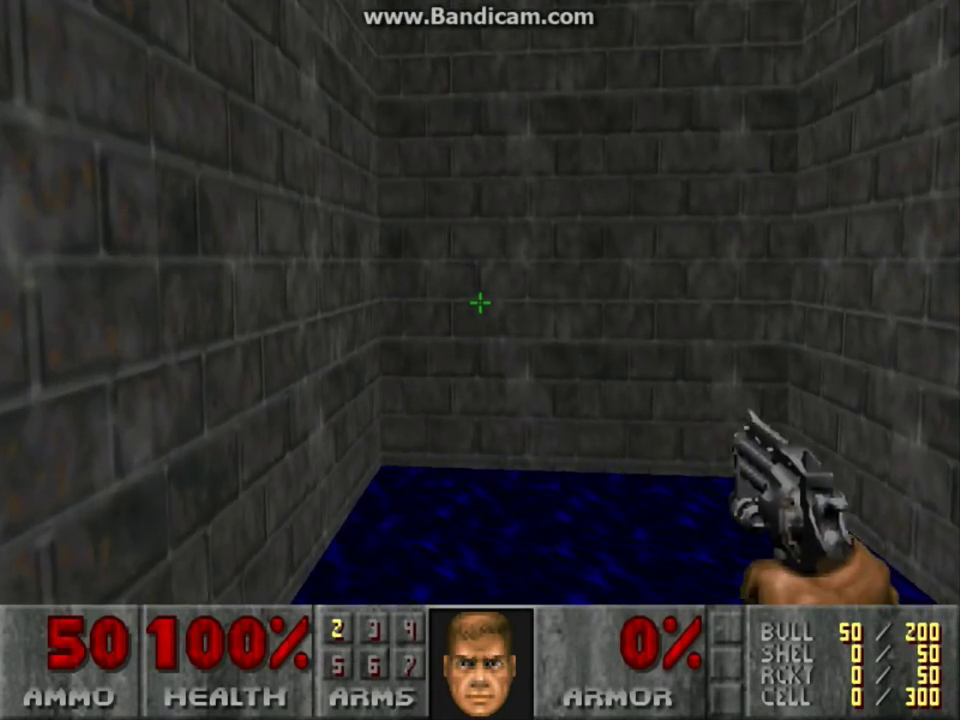
key(Right)
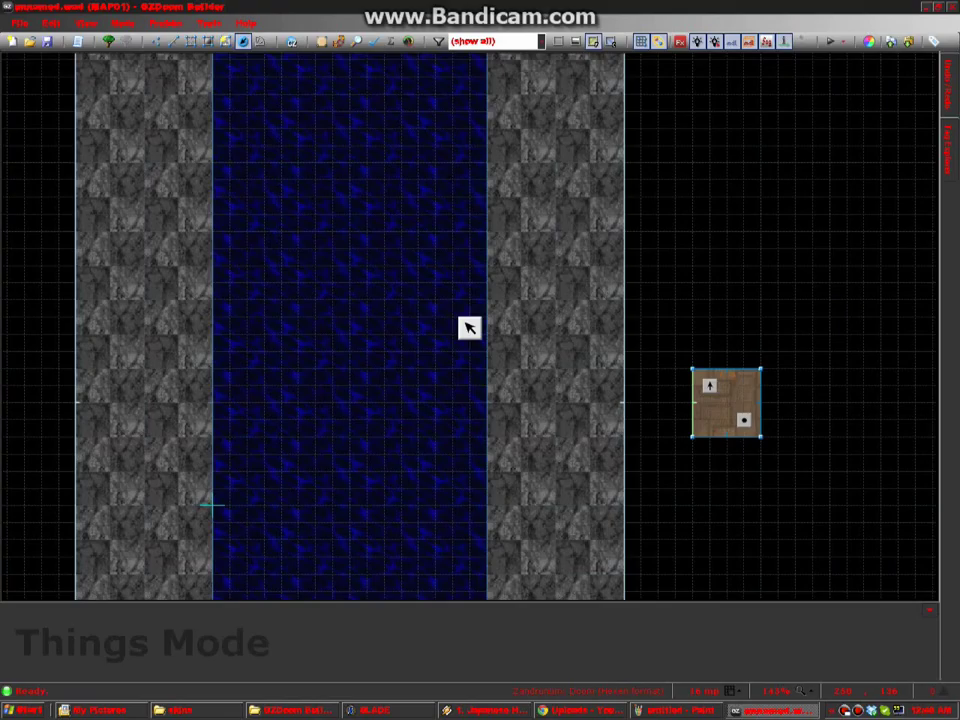